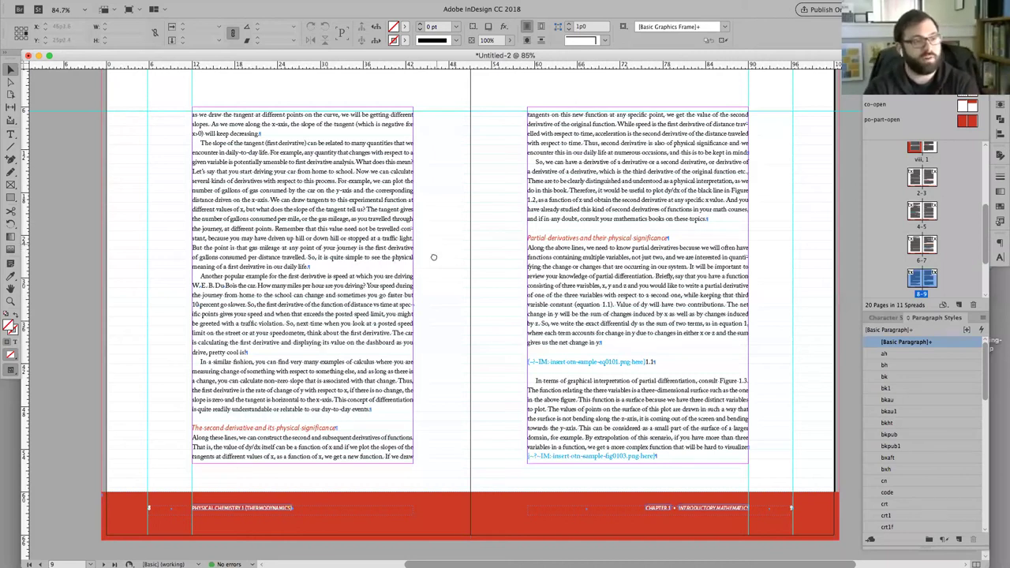
Jump from spread 8-9 to the cover page, page 1.
scroll(437, 250, "up", 2)
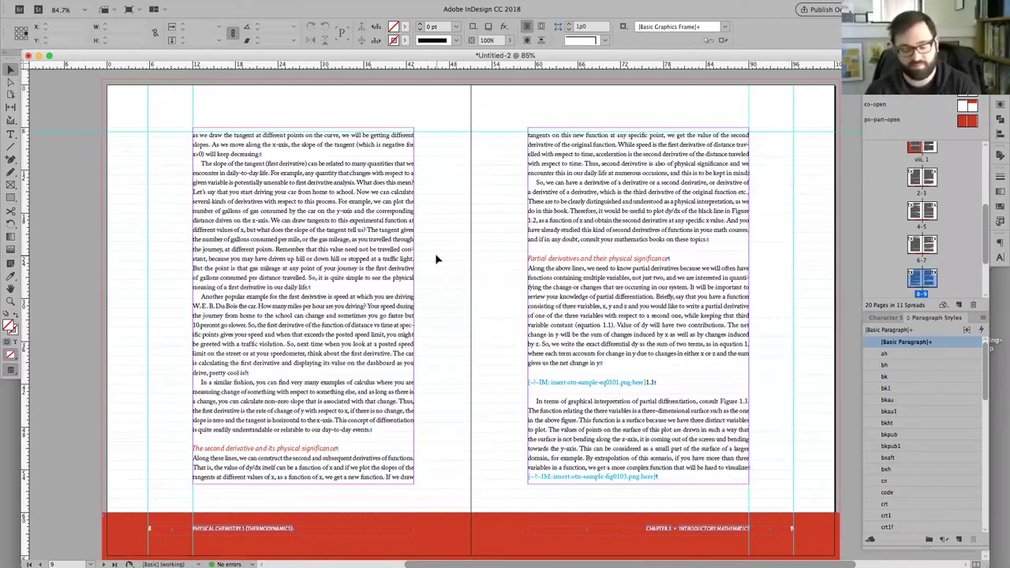
key("super+shift+Page_Up")
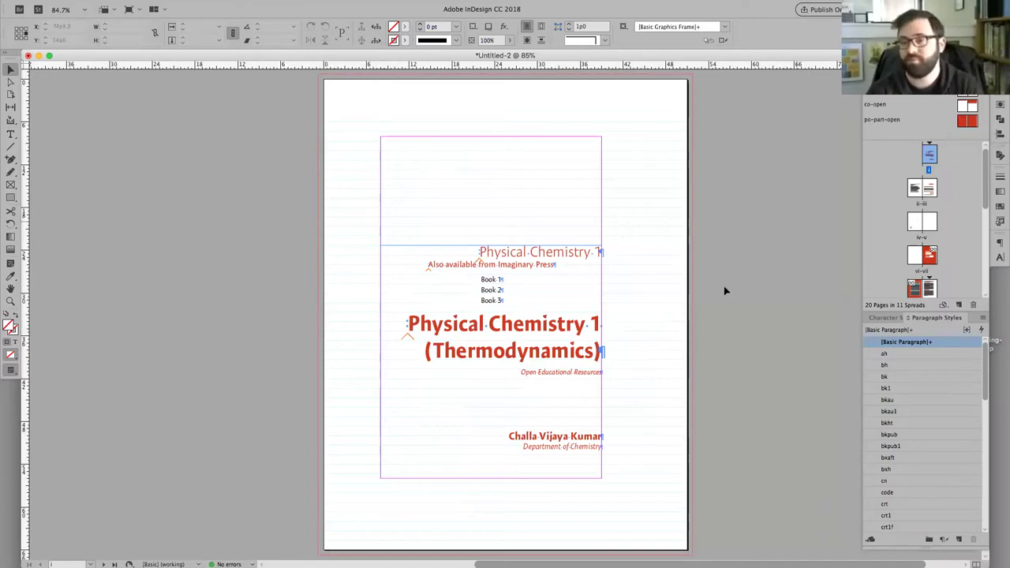
left_click(433, 264)
double_click(433, 264)
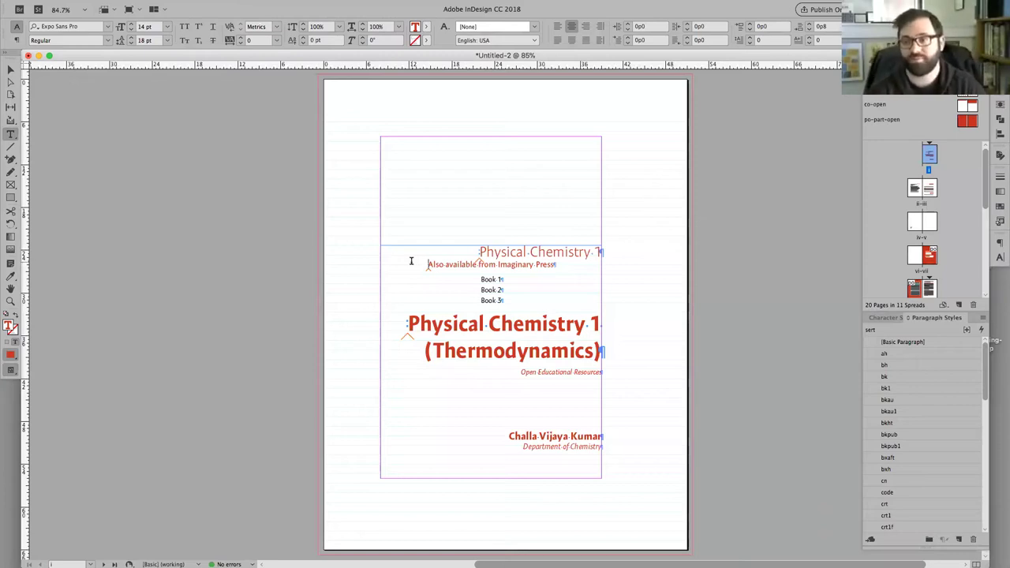
left_click_drag(553, 251, 545, 372)
left_click(528, 252)
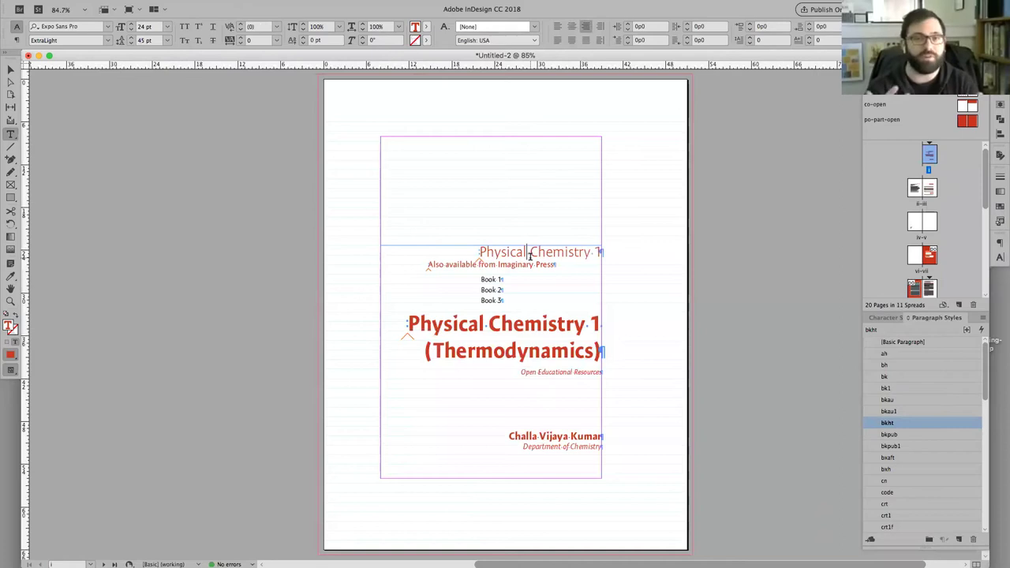
double_click(514, 264)
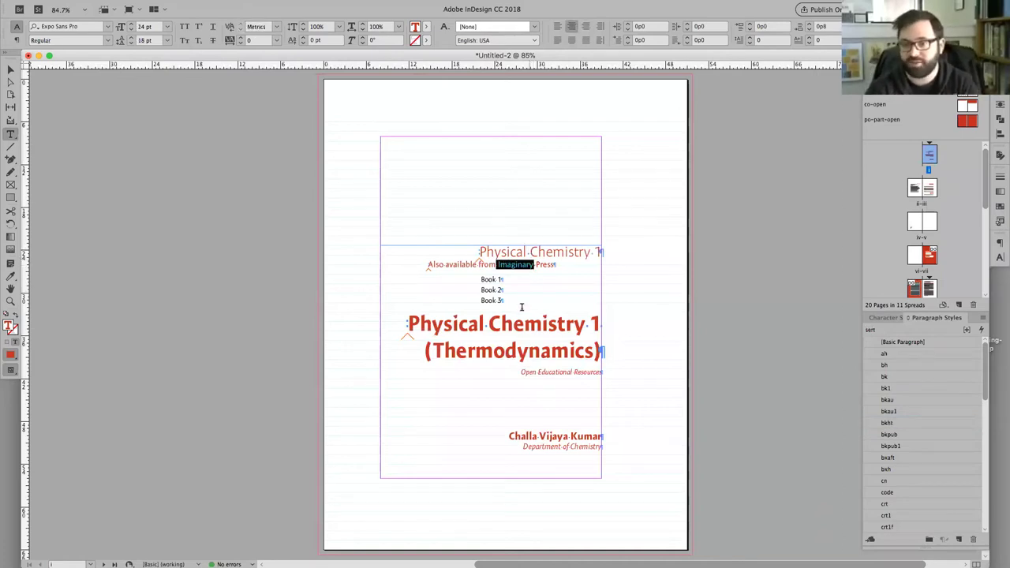
left_click(578, 332)
left_click_drag(578, 332, 461, 332)
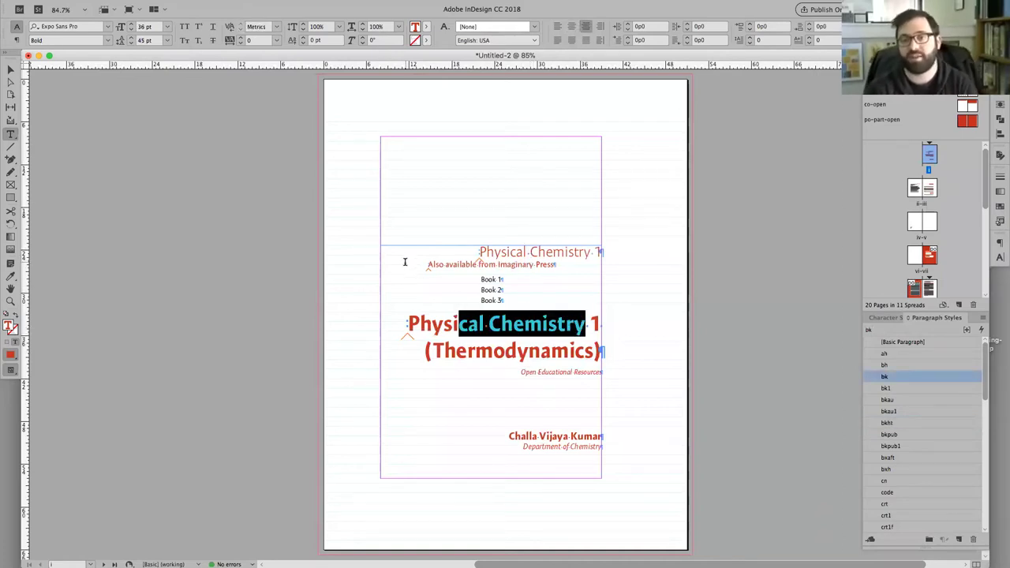
left_click(456, 332)
Shrink the title frame to a single line, then stretch it back down to reveal all text.
key("Escape")
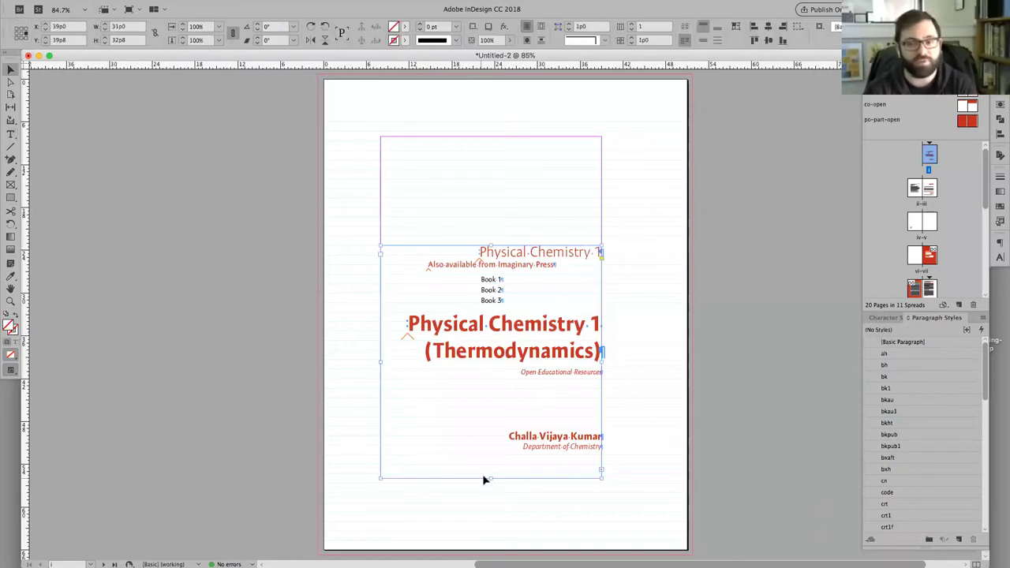
left_click_drag(490, 477, 537, 265)
left_click(654, 323)
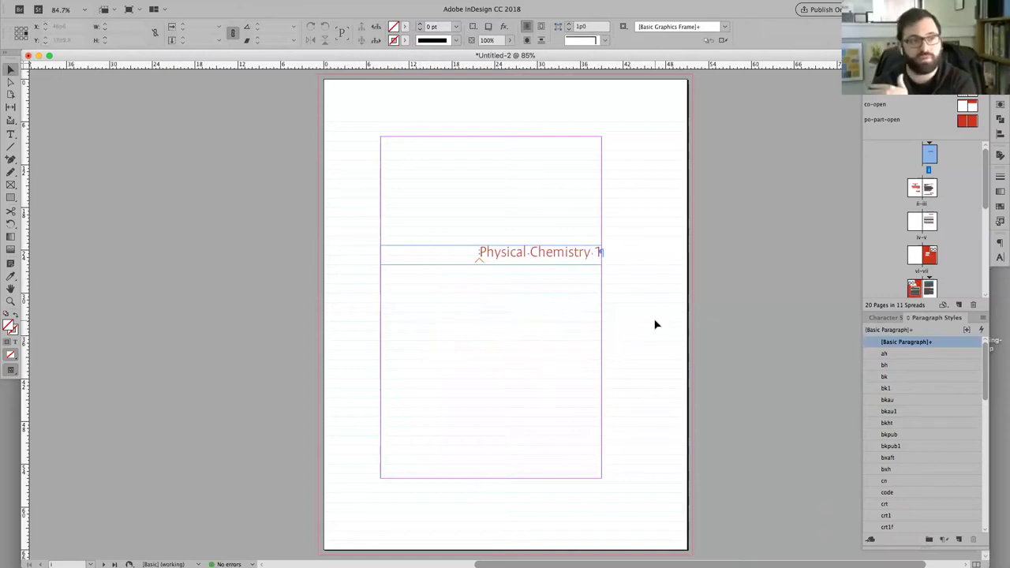
left_click_drag(508, 413, 529, 356)
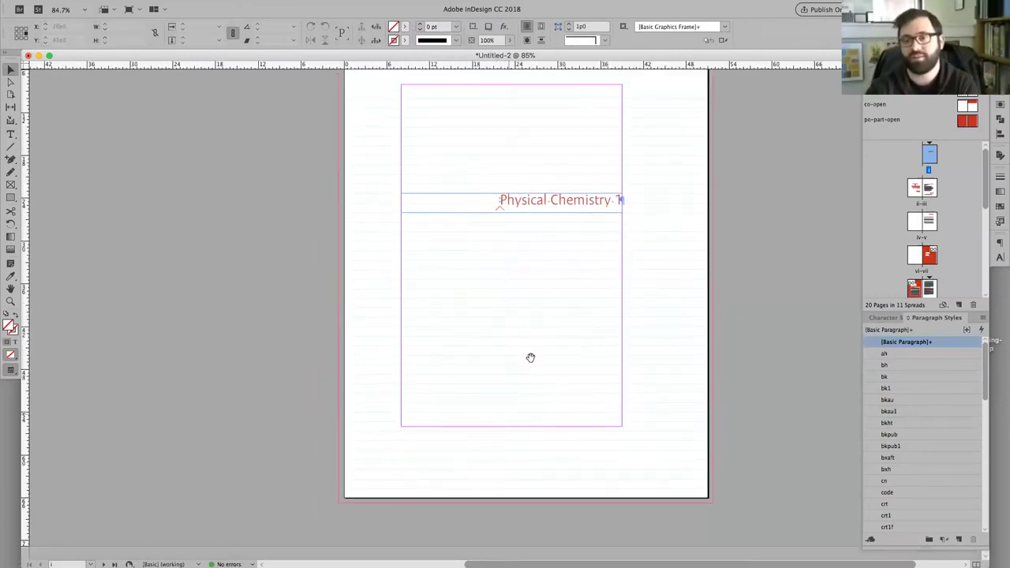
left_click_drag(565, 211, 529, 439)
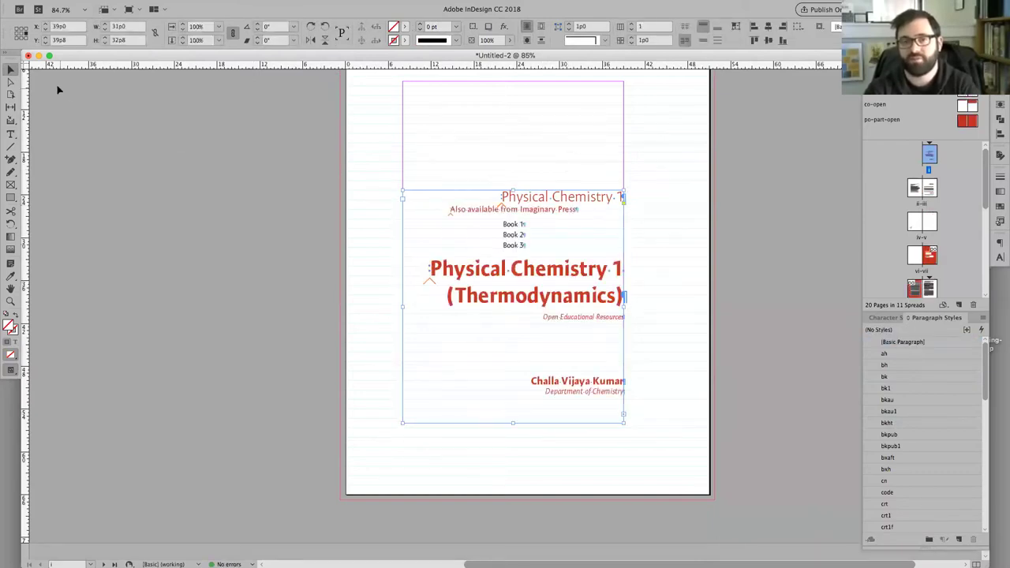
left_click(12, 71)
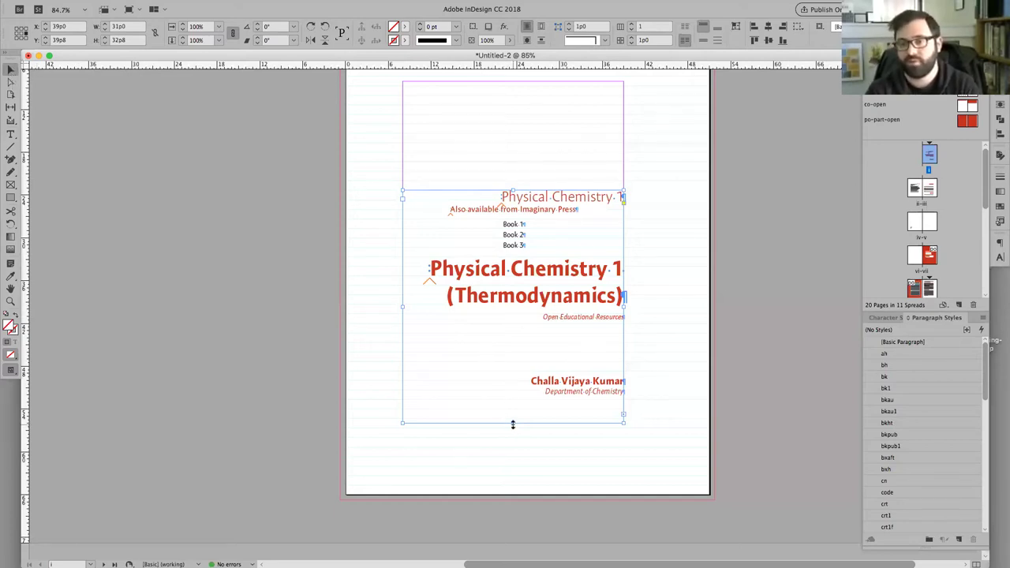
left_click(686, 137)
Resize the title frame so only 'Physical Chemistry 1' fits and the rest overflows.
left_click(550, 242)
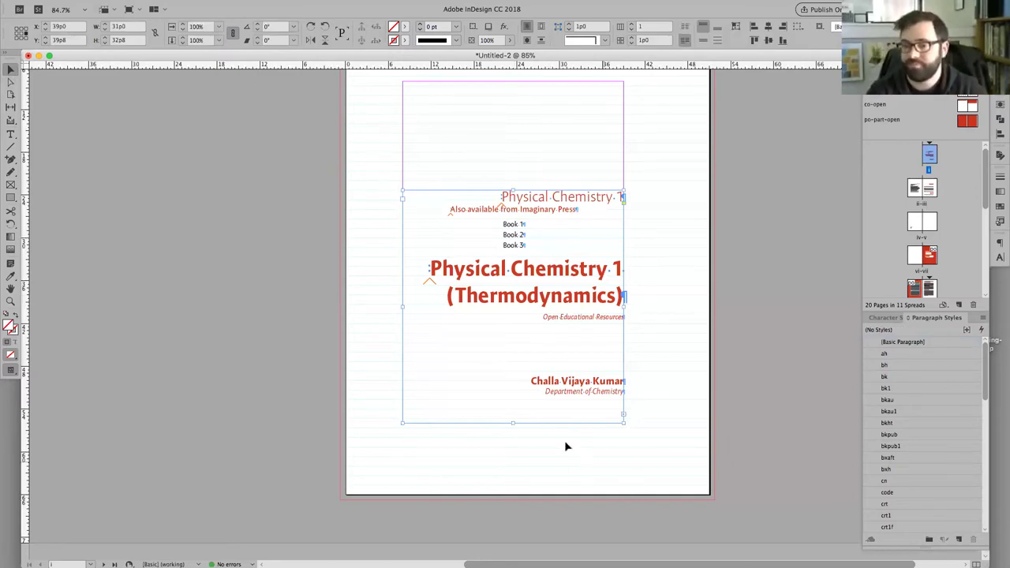
left_click_drag(624, 420, 703, 415)
key("super+z")
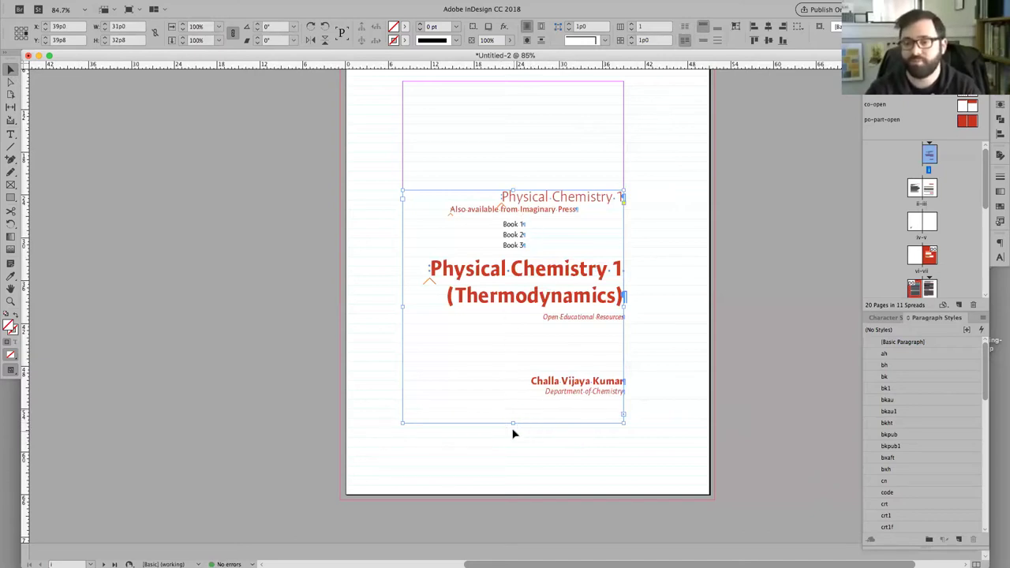
left_click_drag(513, 422, 563, 206)
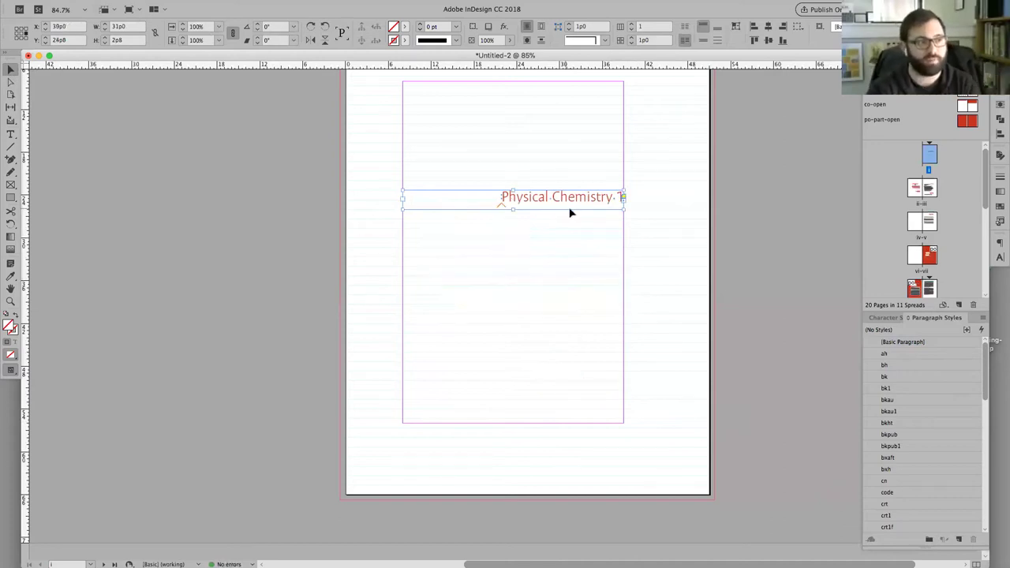
left_click(674, 262)
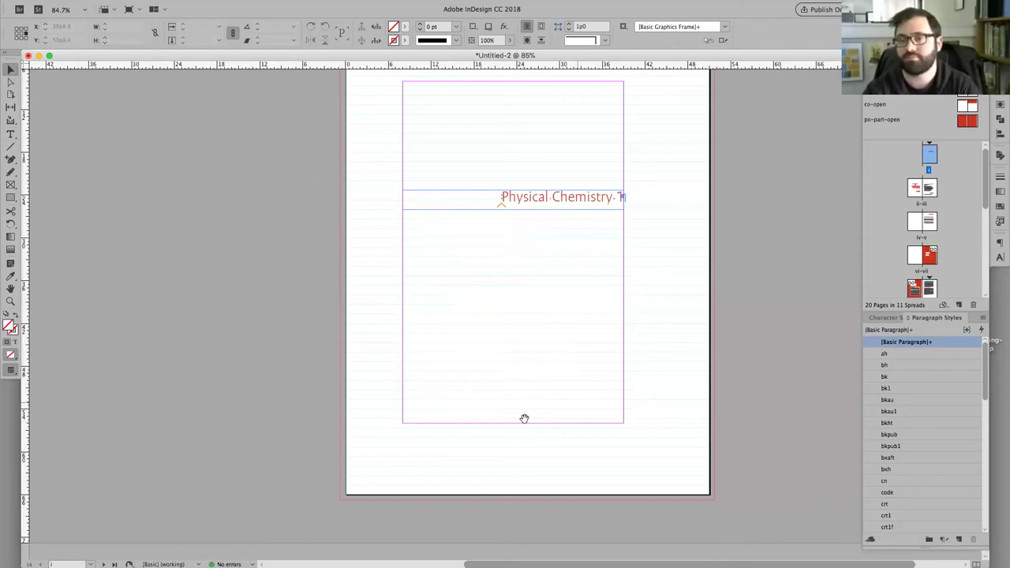
scroll(474, 426, "down", 10)
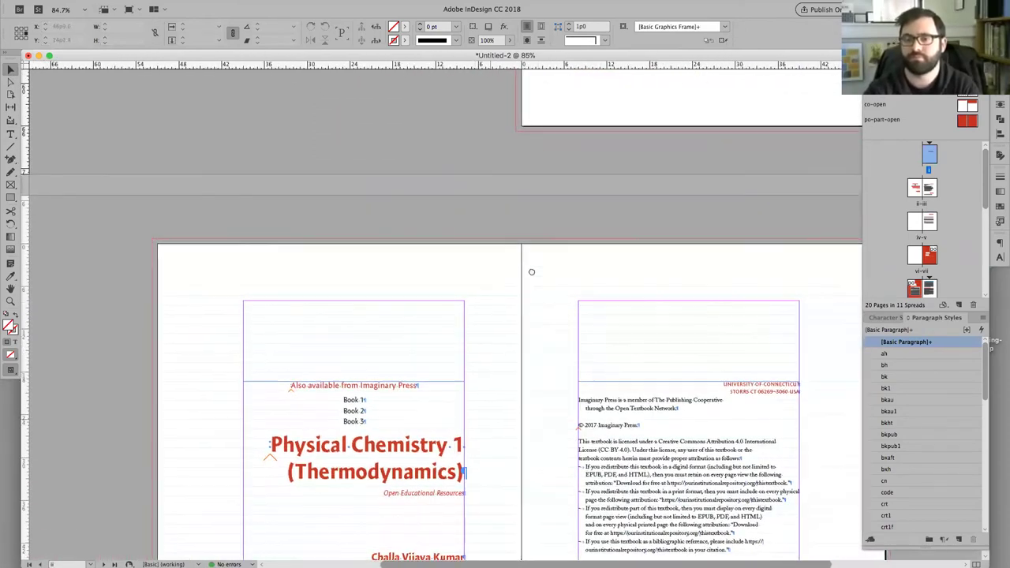
Move to the next spread and zoom in with the cursor in the Book 3 line.
scroll(531, 271, "down", 5)
scroll(531, 271, "left", 2)
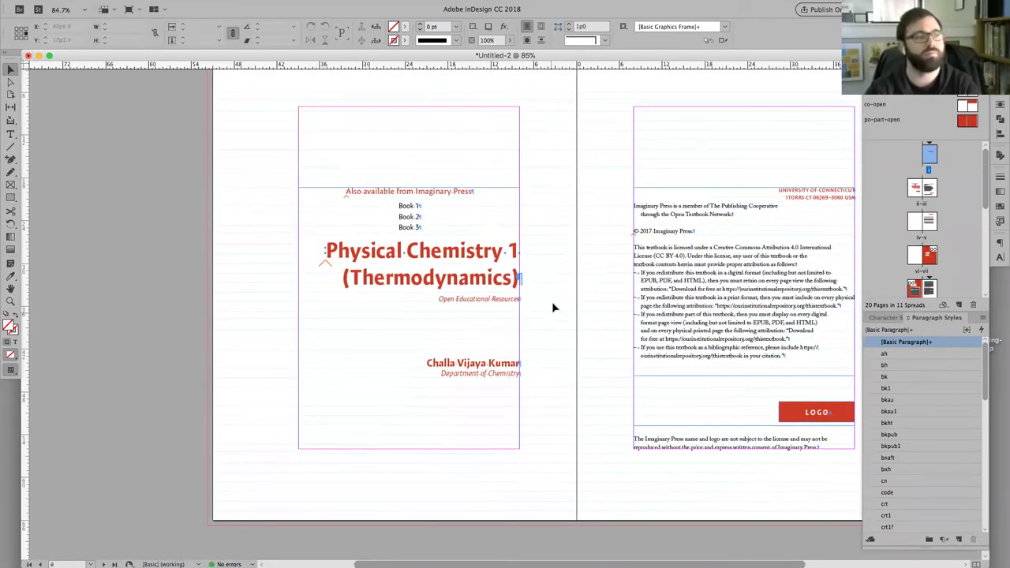
double_click(471, 215)
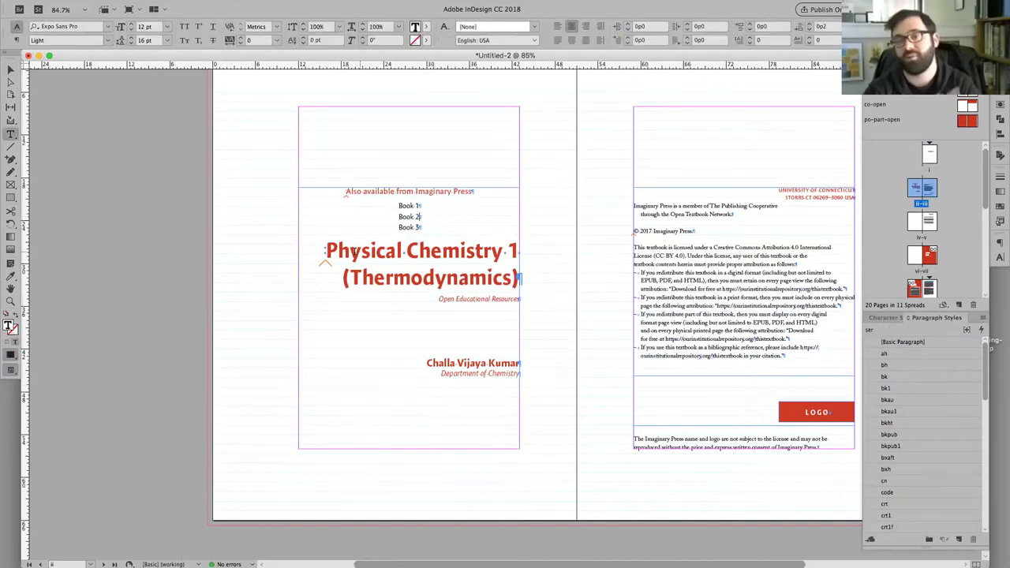
left_click(350, 251)
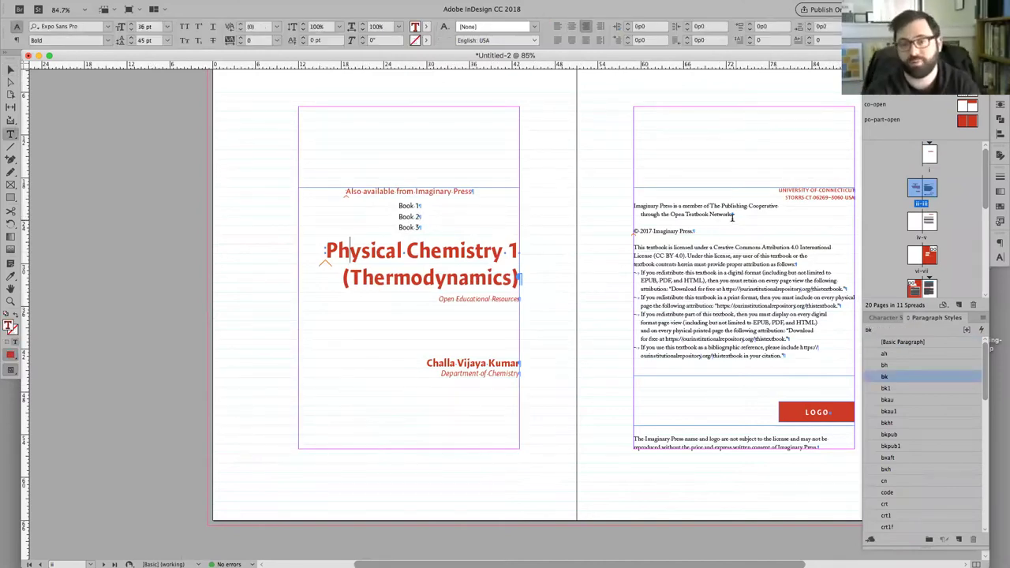
left_click(435, 227)
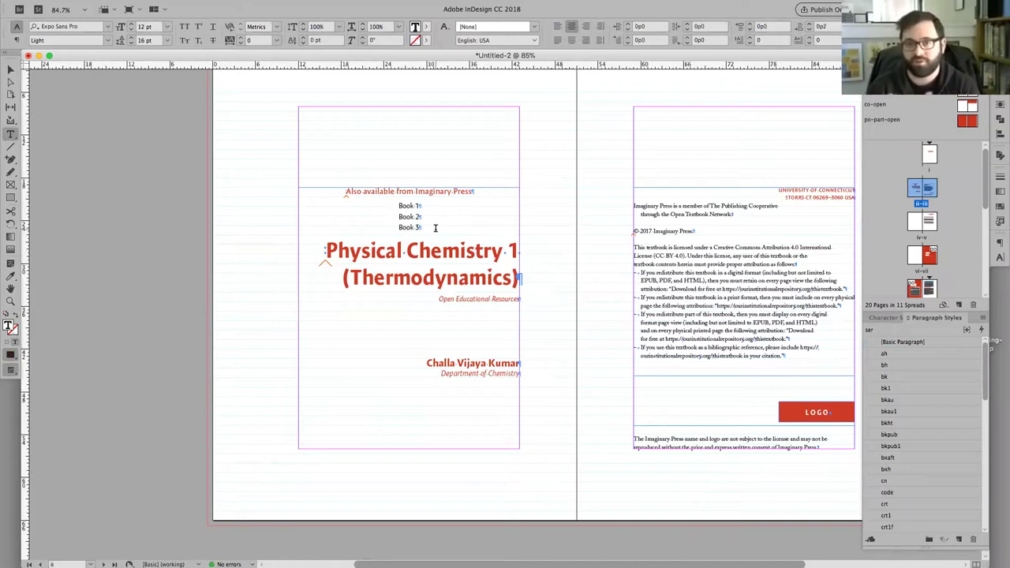
key("super+2")
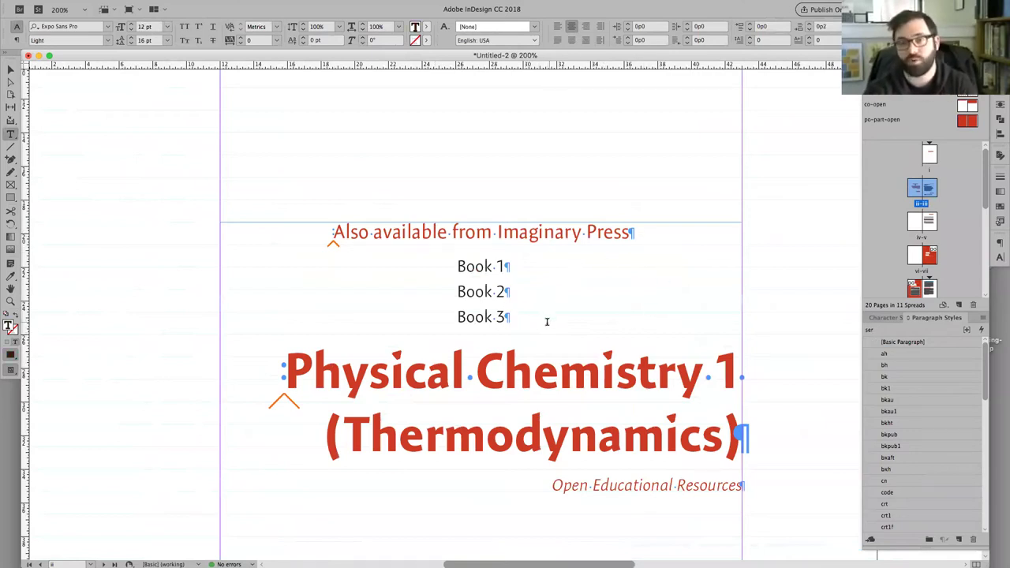
Try a forced line break after 'Physical' in the title, then remove it.
left_click(483, 375)
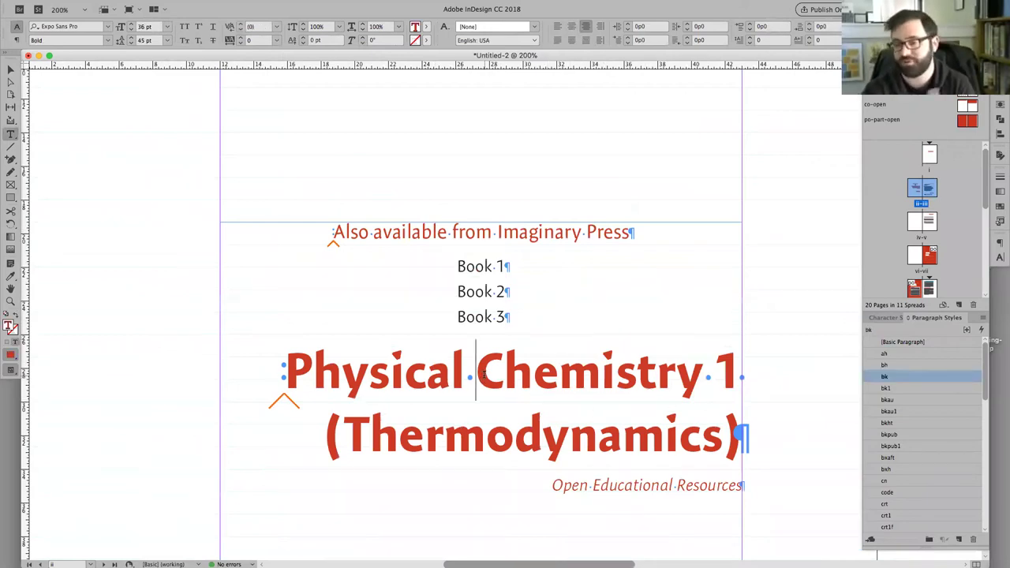
key("shift+Return")
scroll(487, 374, "down", 2)
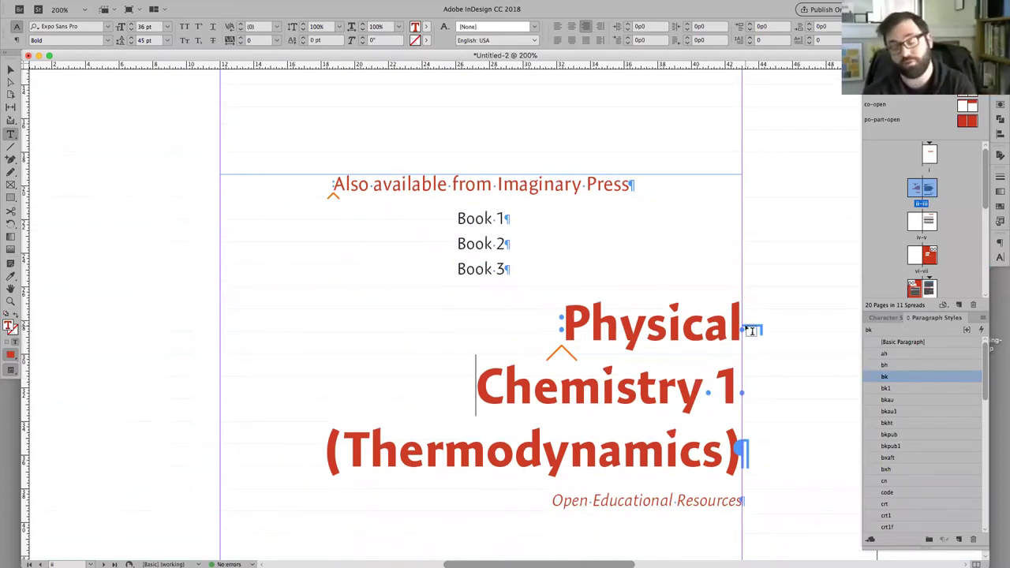
key("BackSpace")
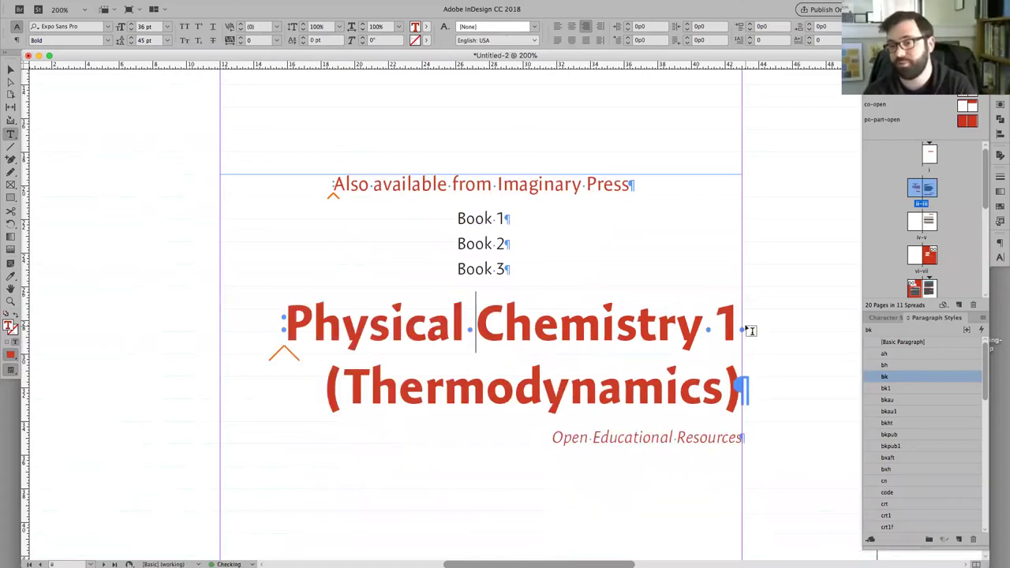
Insert a column break after Book 3 so the main title moves to the facing page.
left_click(536, 269)
left_click(167, 6)
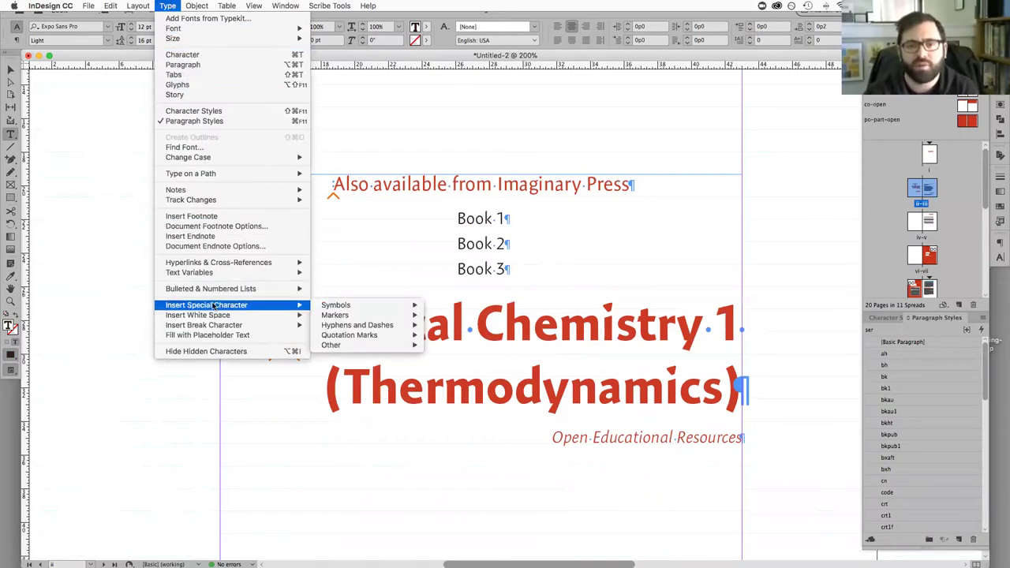
mouse_move(209, 326)
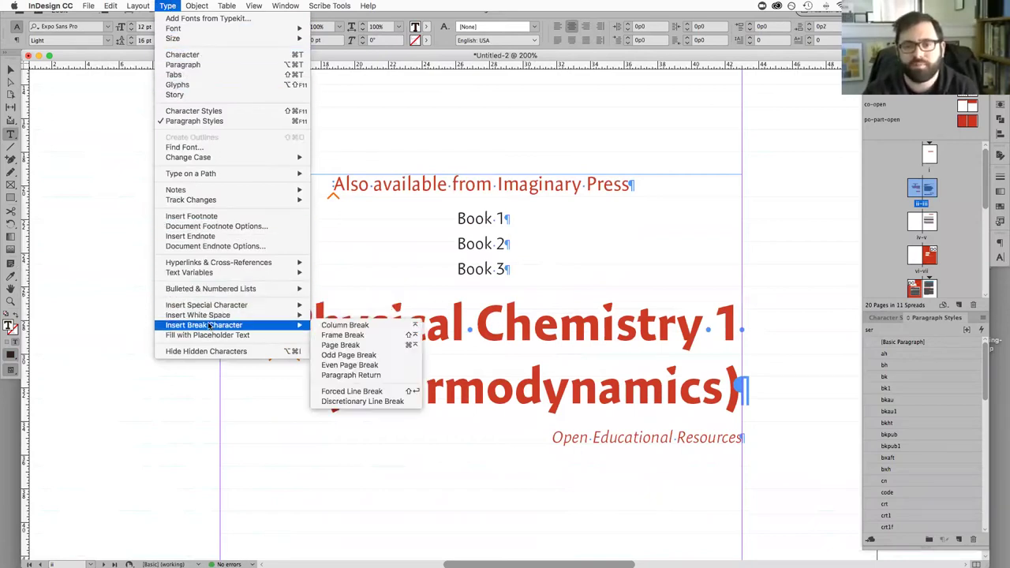
left_click(379, 325)
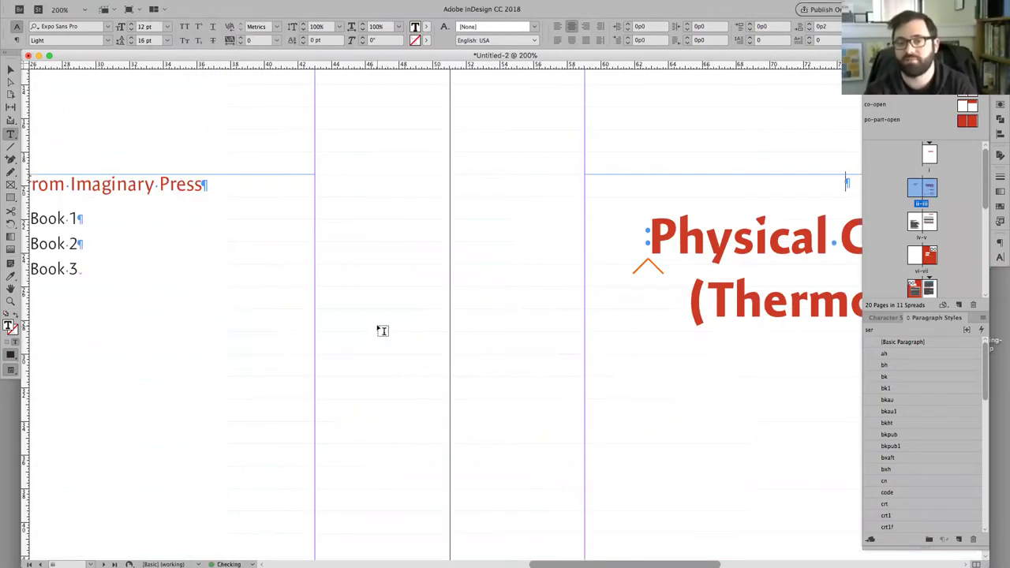
left_click(419, 325)
scroll(419, 325, "down", 5)
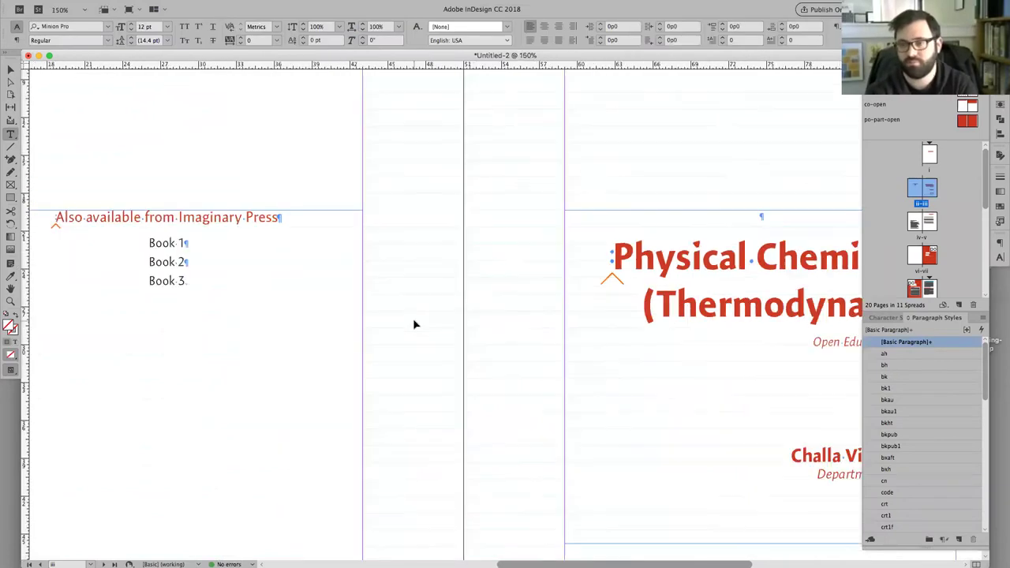
scroll(467, 309, "left", 2)
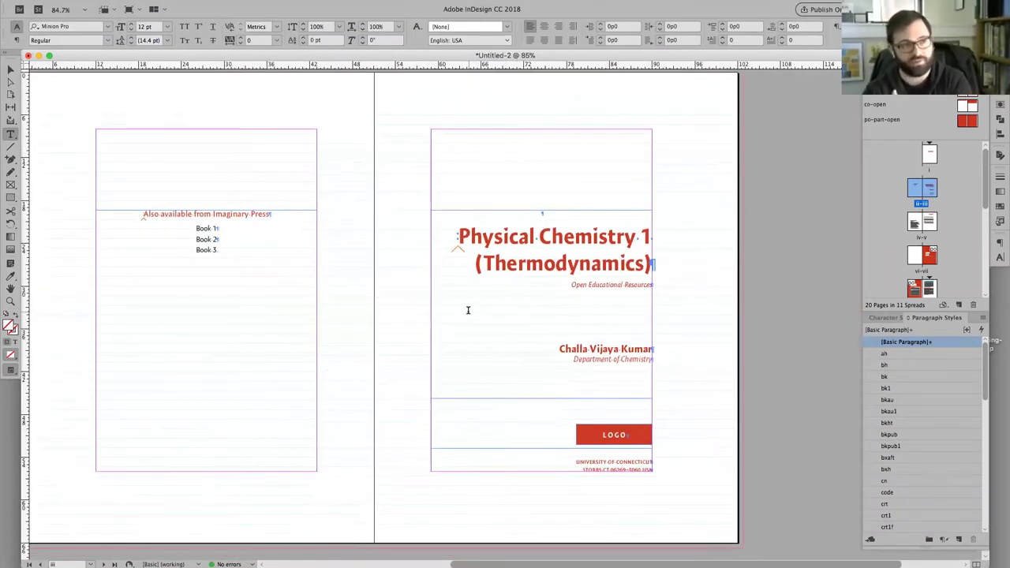
left_click(553, 215)
Delete the empty paragraph above the 'Physical Chemistry 1' title, then fit the spread in the window.
key("super+2")
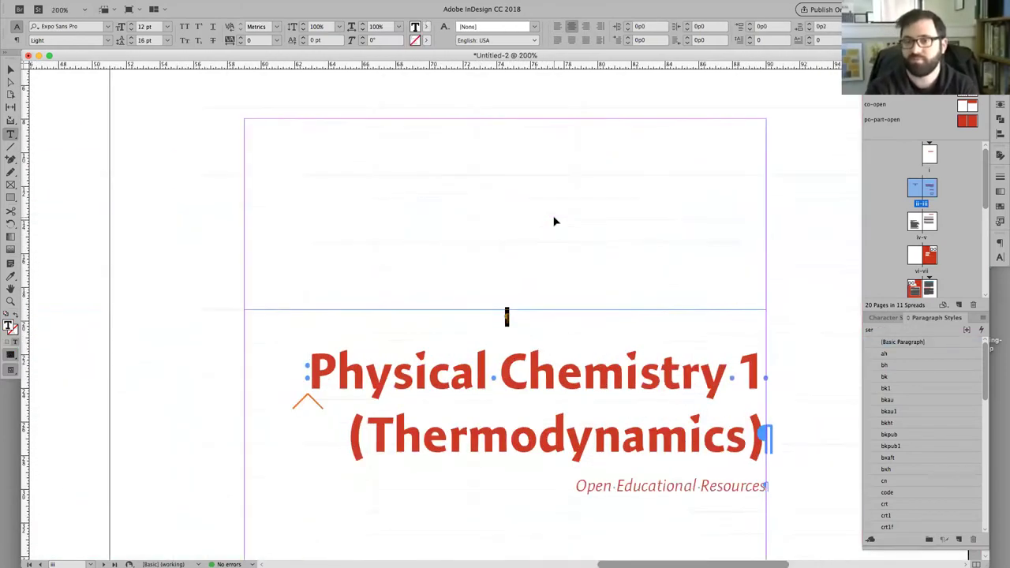
key("super+equal")
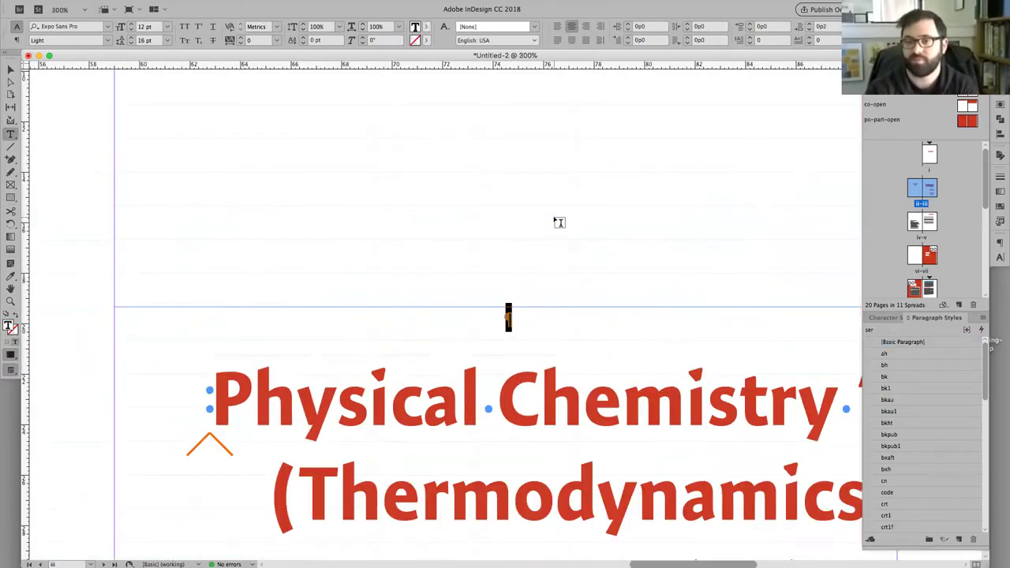
double_click(523, 318)
left_click(509, 317)
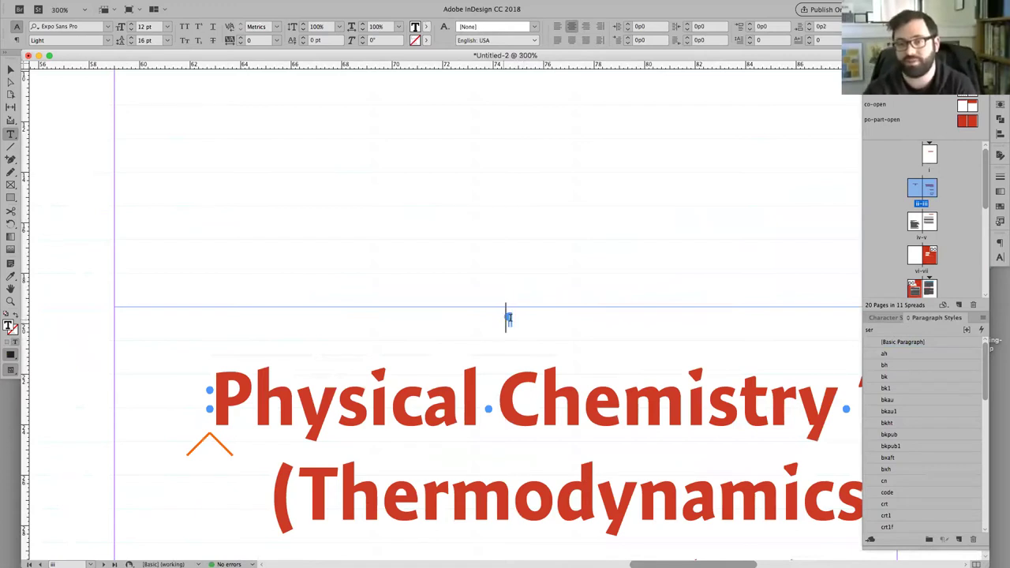
key("Delete")
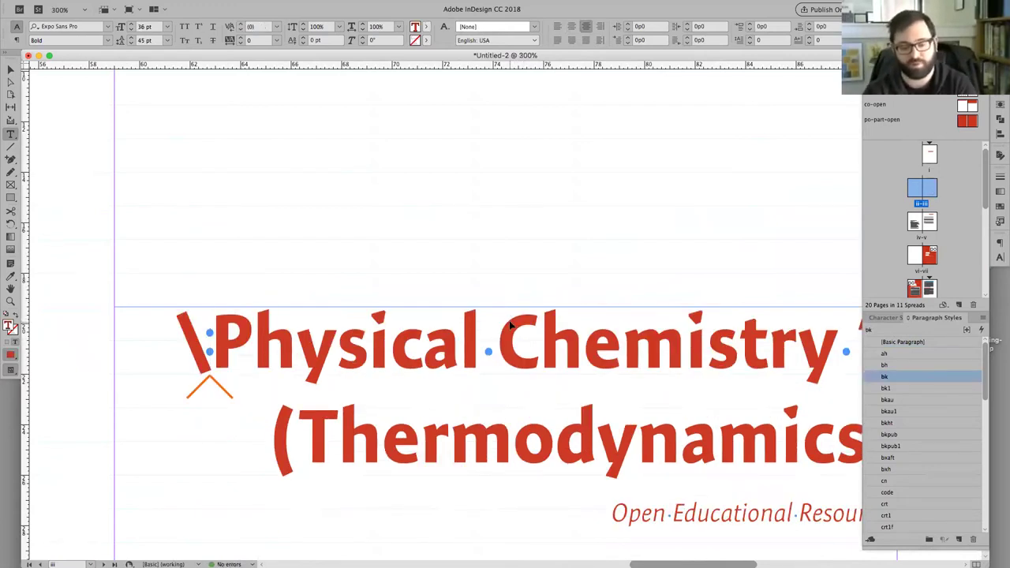
key("ctrl+z")
key("Delete")
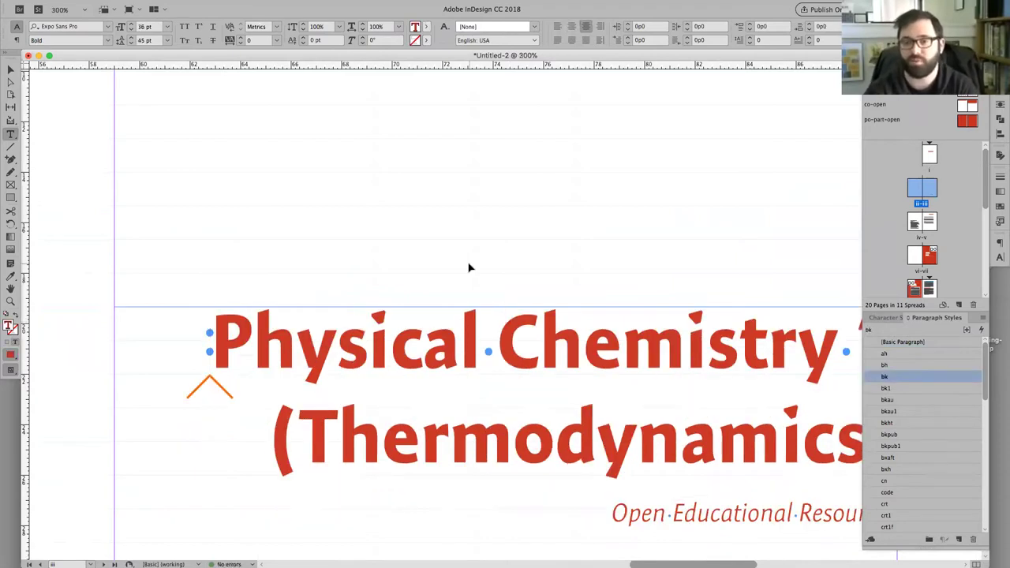
key("Escape")
key("super+alt+0")
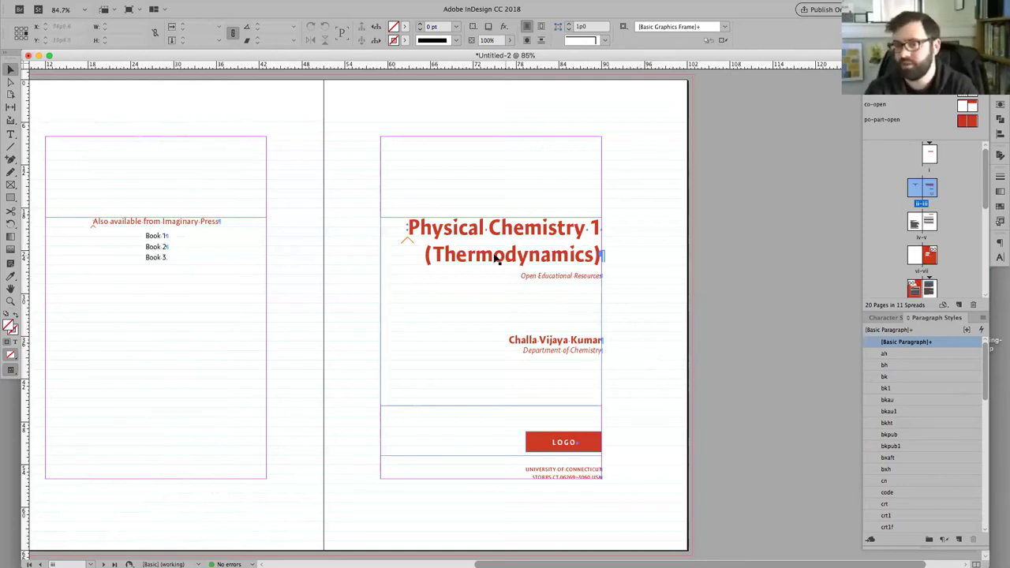
Add six empty lines after Book 1 in the 'Also available' list and preview the page.
left_click(218, 254)
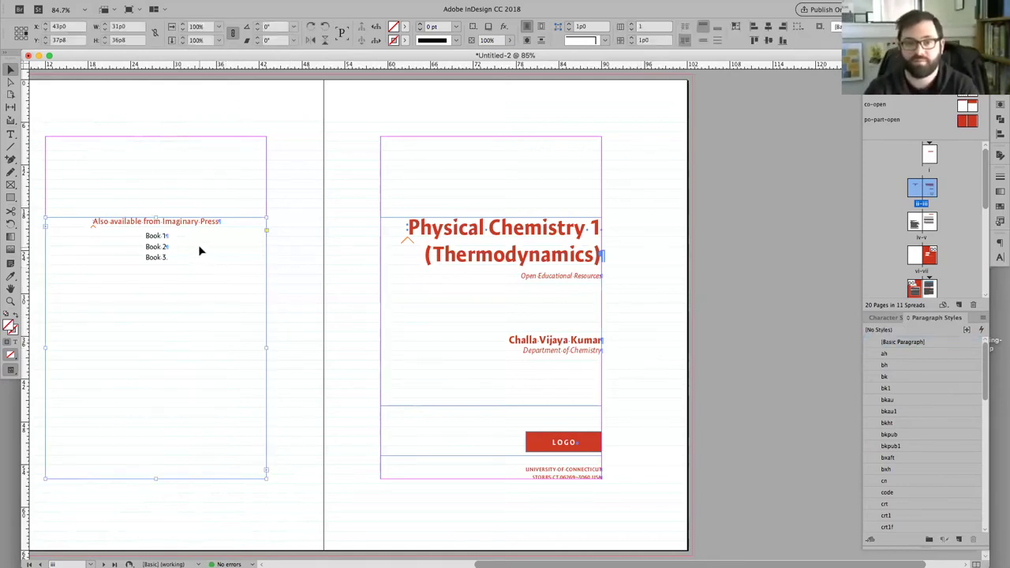
double_click(200, 251)
key("super+1")
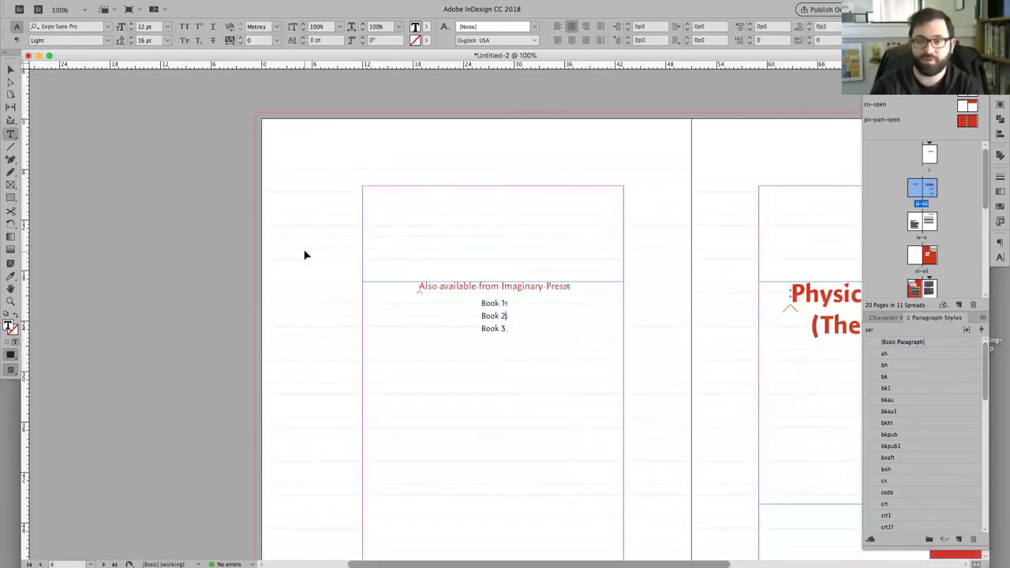
key("super+equal")
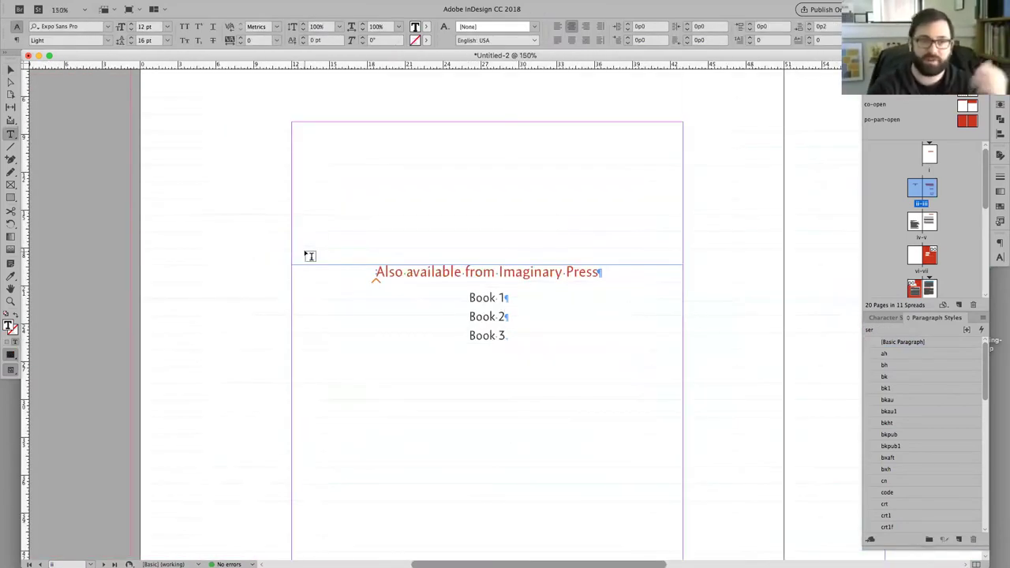
left_click(599, 273)
left_click(535, 303)
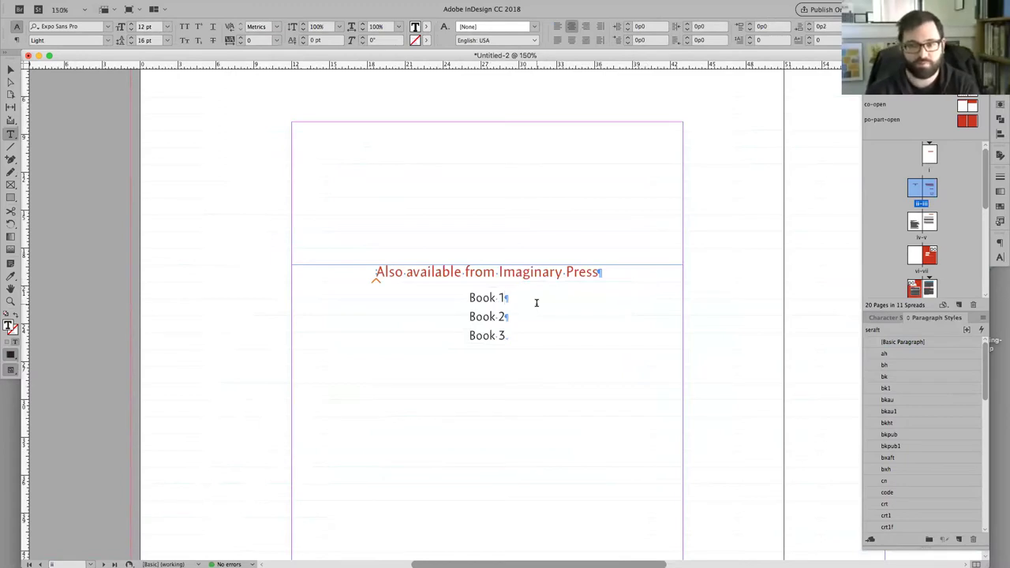
key("Return")
key("Return")
key("Return")
key("Return")
key("Return")
key("Return")
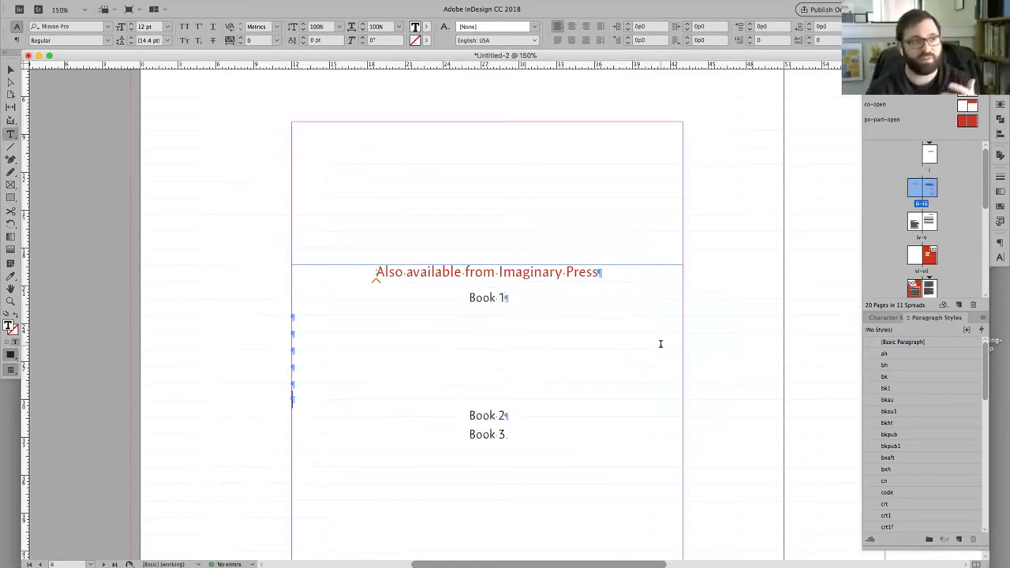
key("Escape")
key("w")
Add empty lines before Book 3 and zoom out and back in to check the spacing.
scroll(670, 303, "down", 3)
scroll(670, 303, "right", 2)
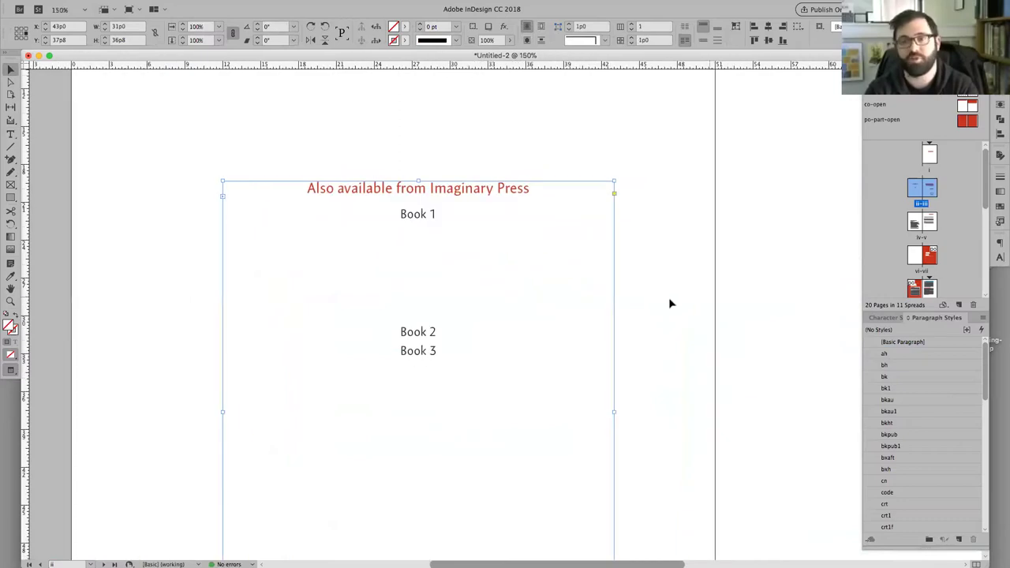
double_click(446, 333)
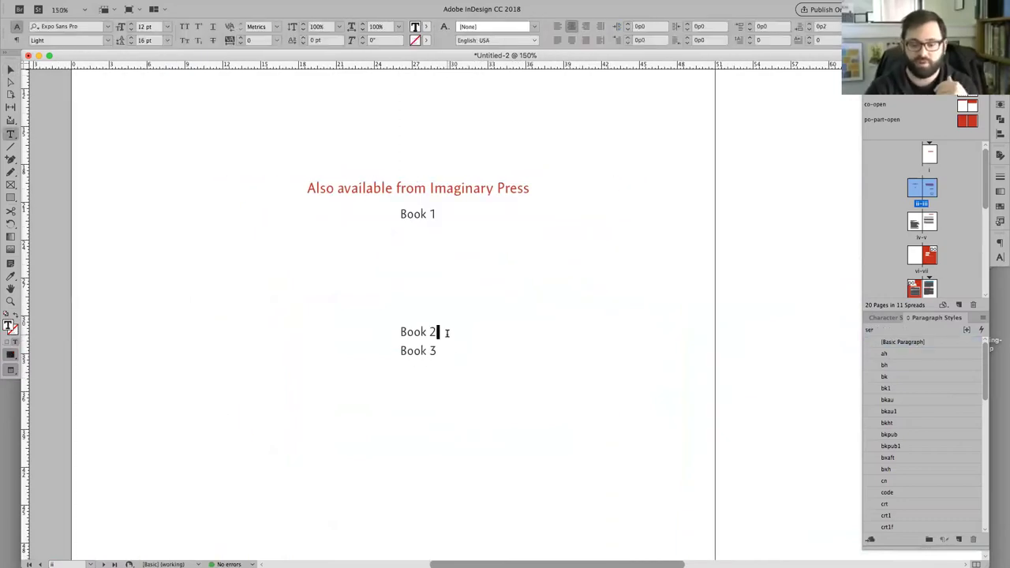
key("Right")
key("Return")
key("Return")
key("Return")
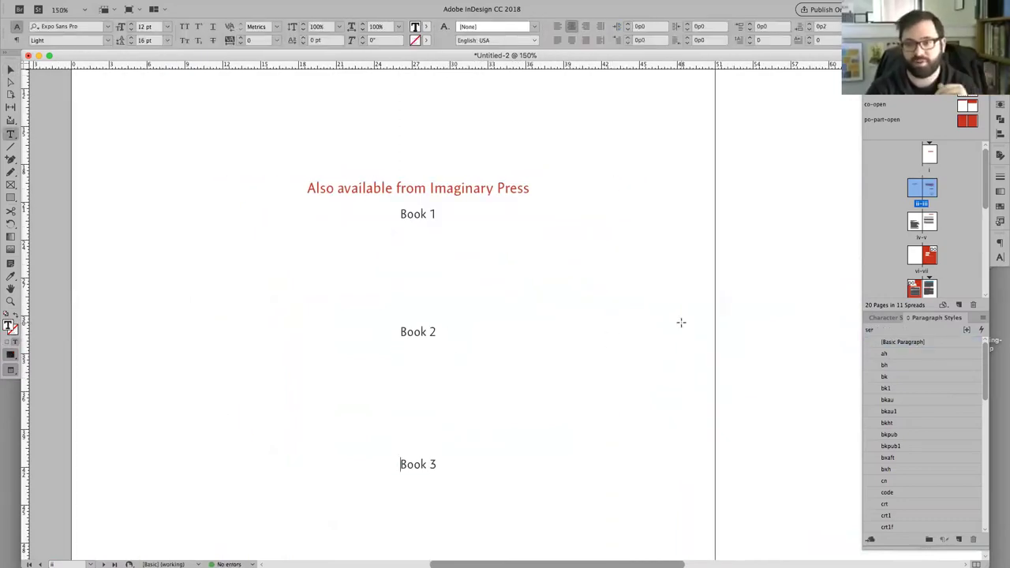
left_click(686, 328)
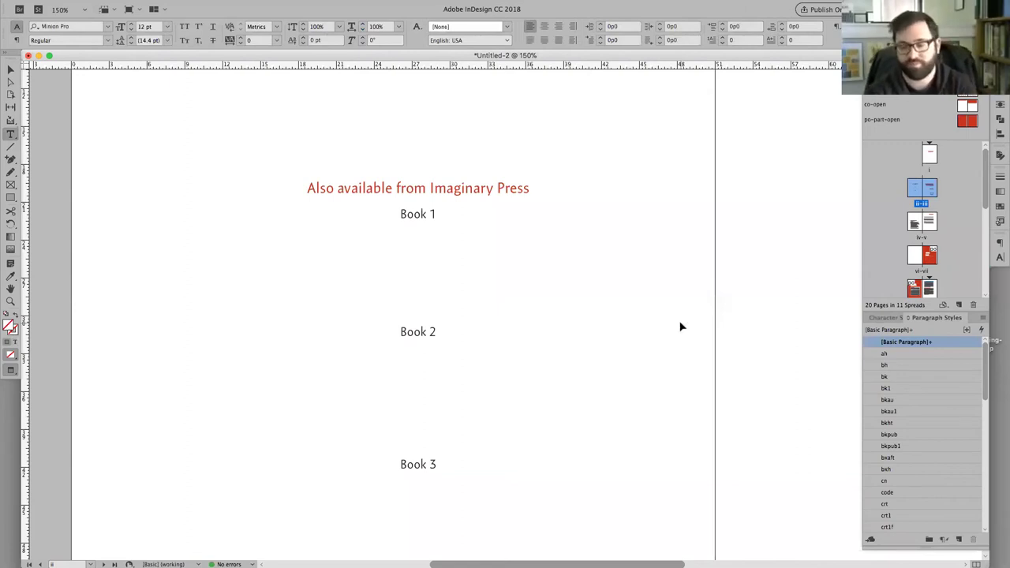
key("super+0")
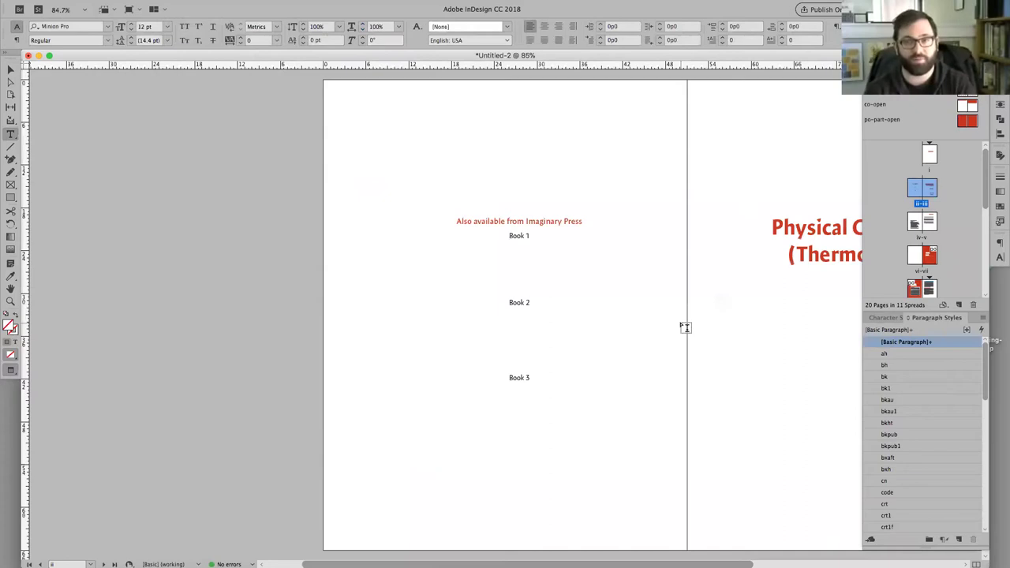
key("super+=")
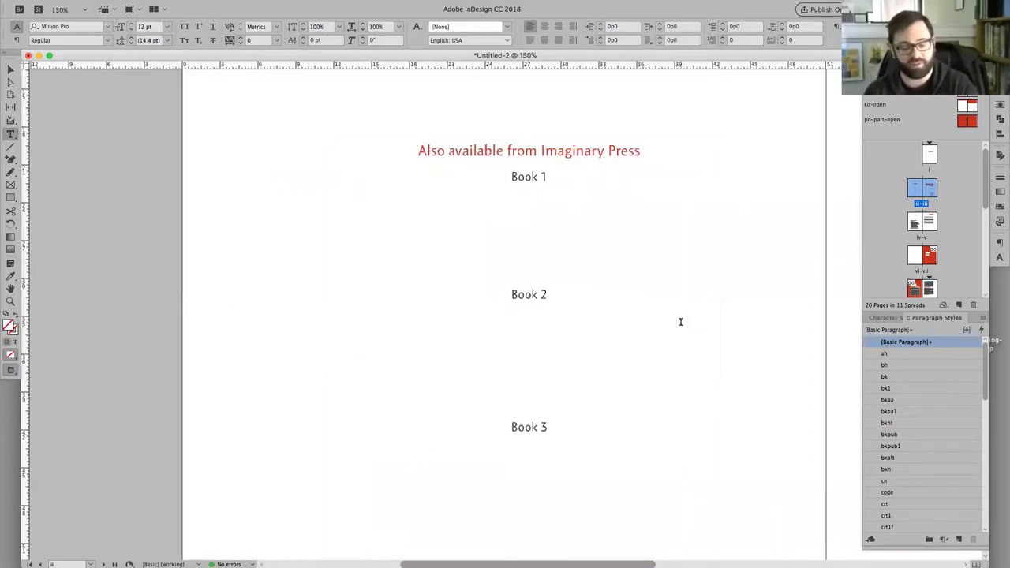
Show hidden characters again and select the blank lines between the book titles.
key("w")
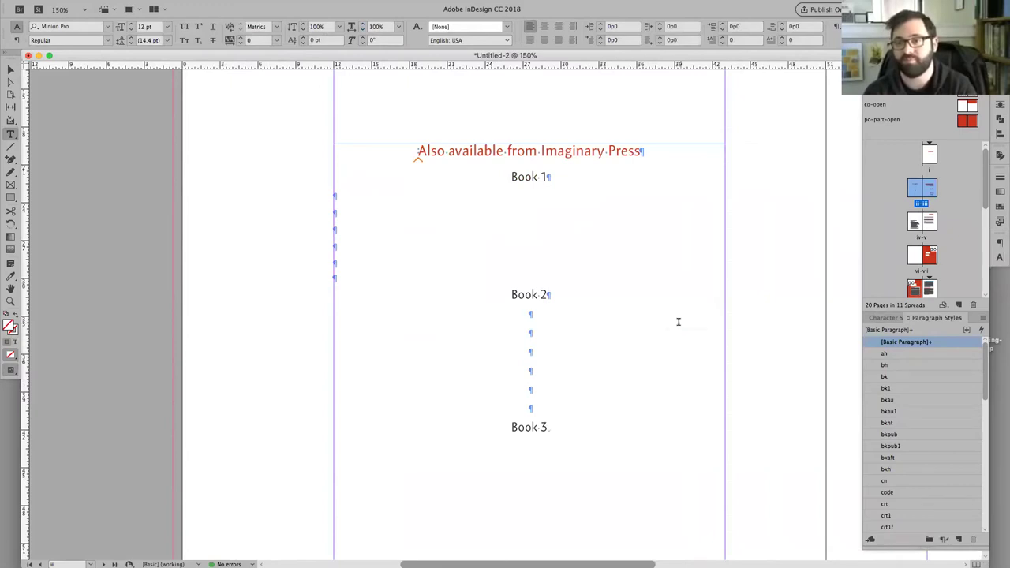
left_click_drag(547, 309, 533, 374)
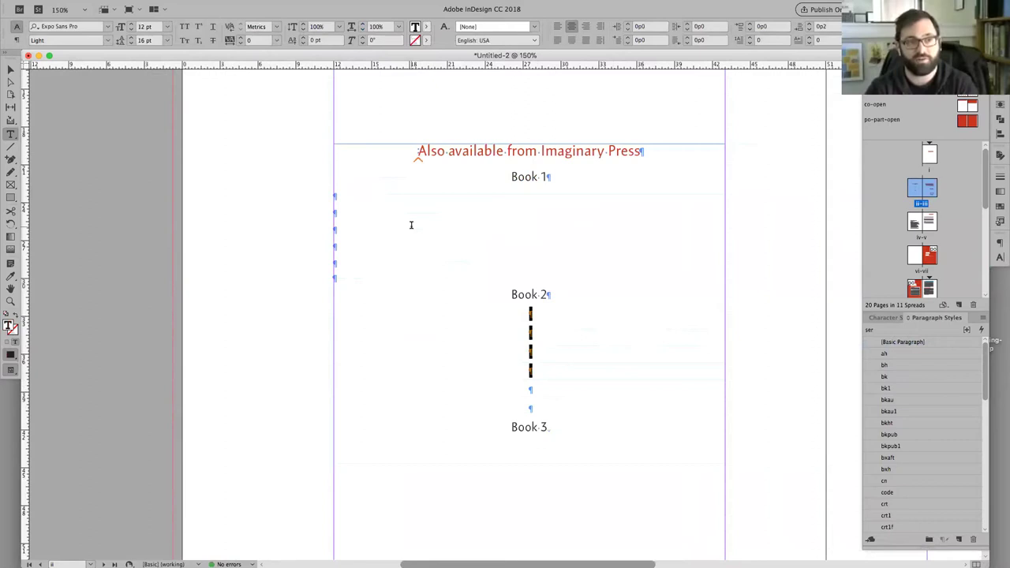
left_click(474, 186)
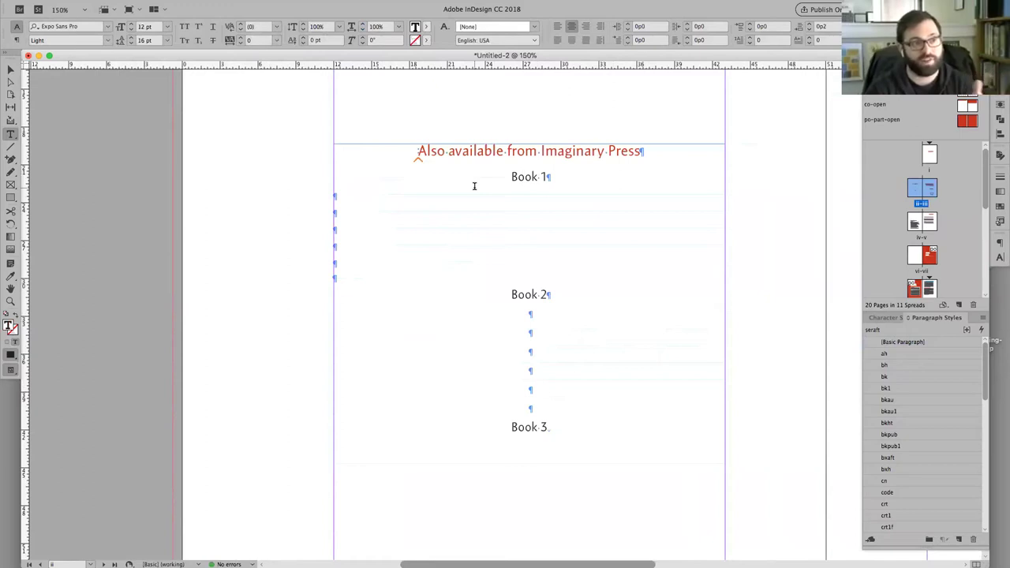
left_click_drag(510, 177, 548, 177)
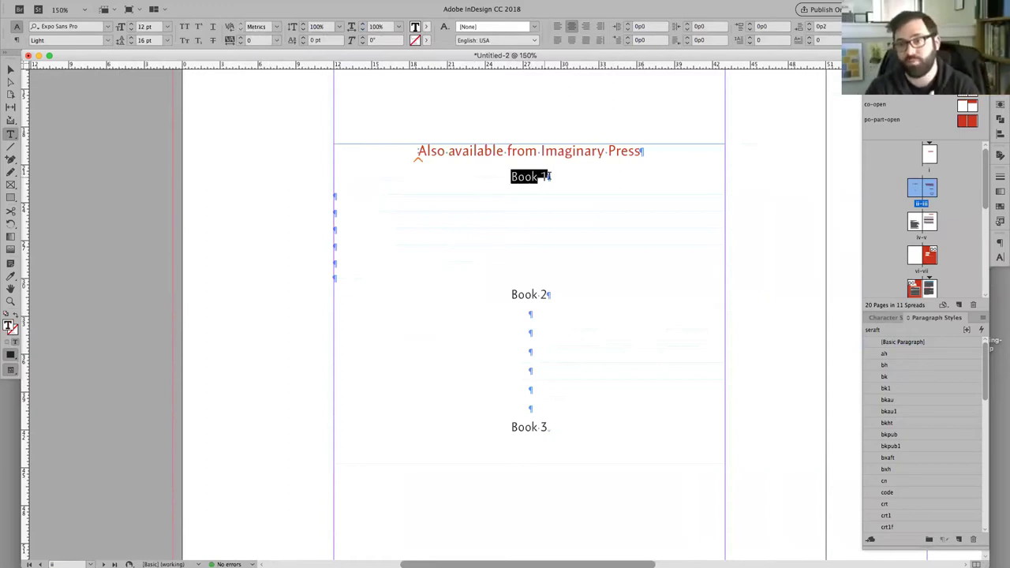
left_click_drag(385, 194, 388, 259)
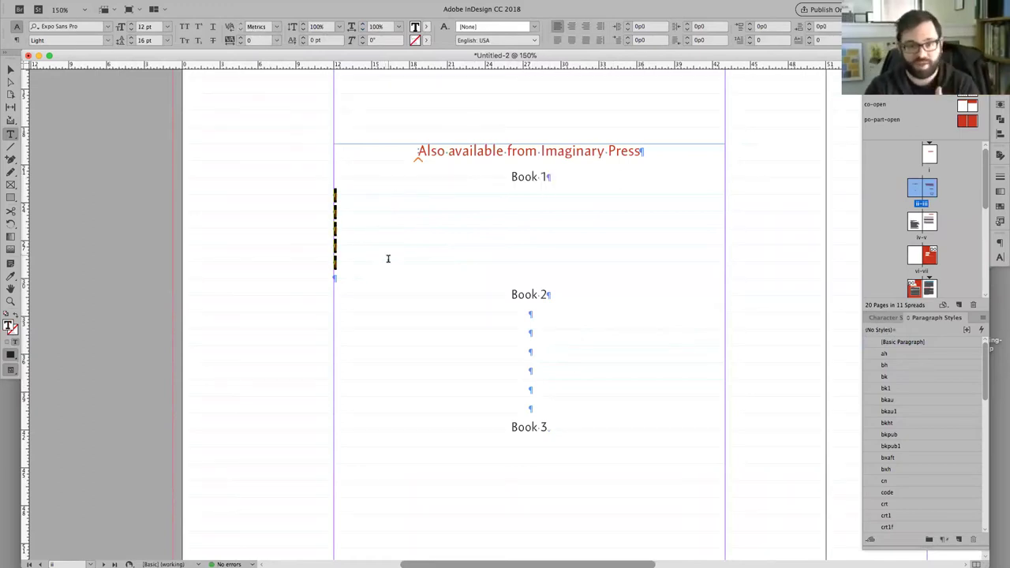
left_click_drag(511, 294, 540, 426)
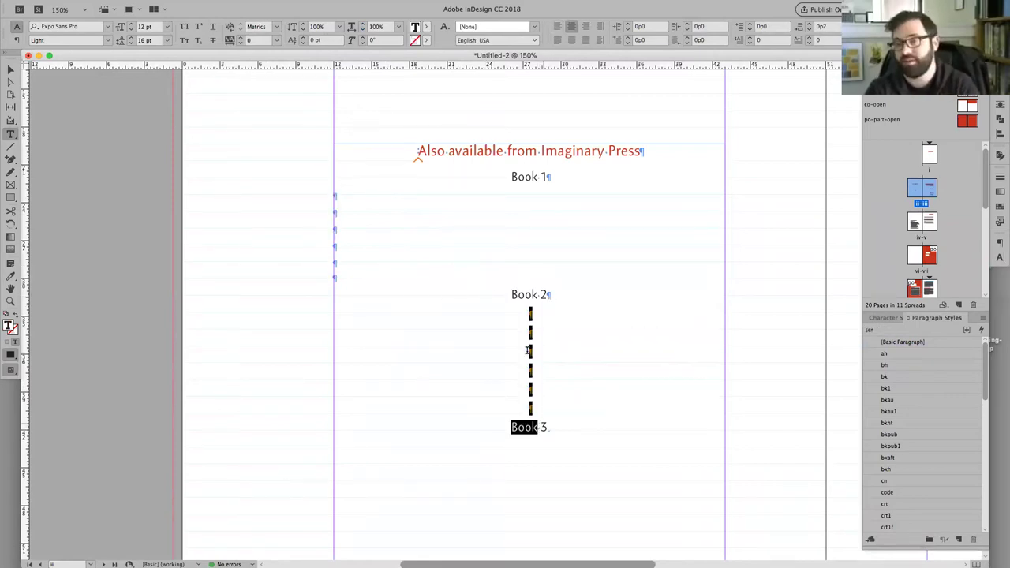
left_click(529, 350)
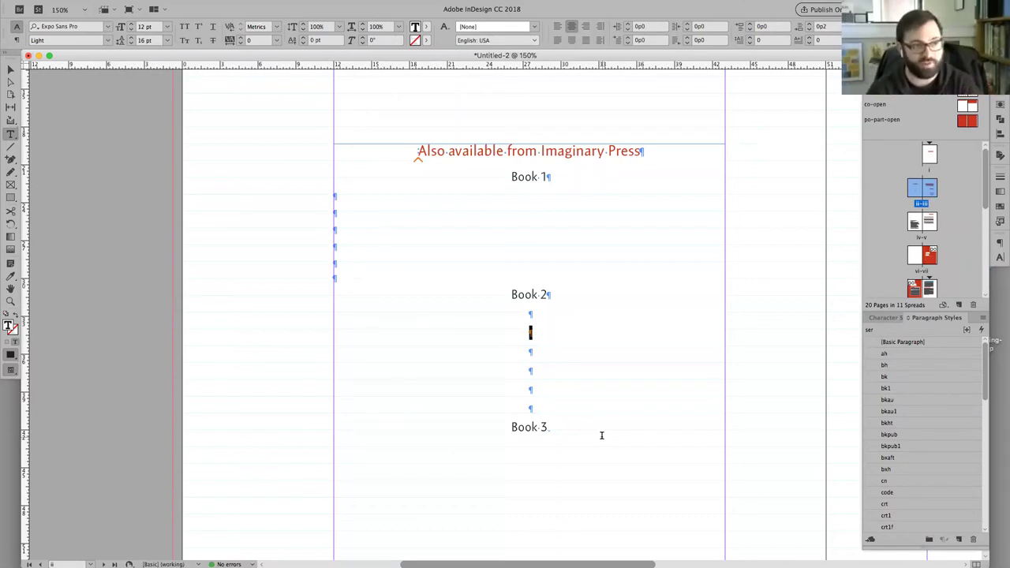
Delete the empty lines under Book 2 and below Book 1, then zoom out to the spread.
left_click_drag(543, 314, 549, 407)
key("BackSpace")
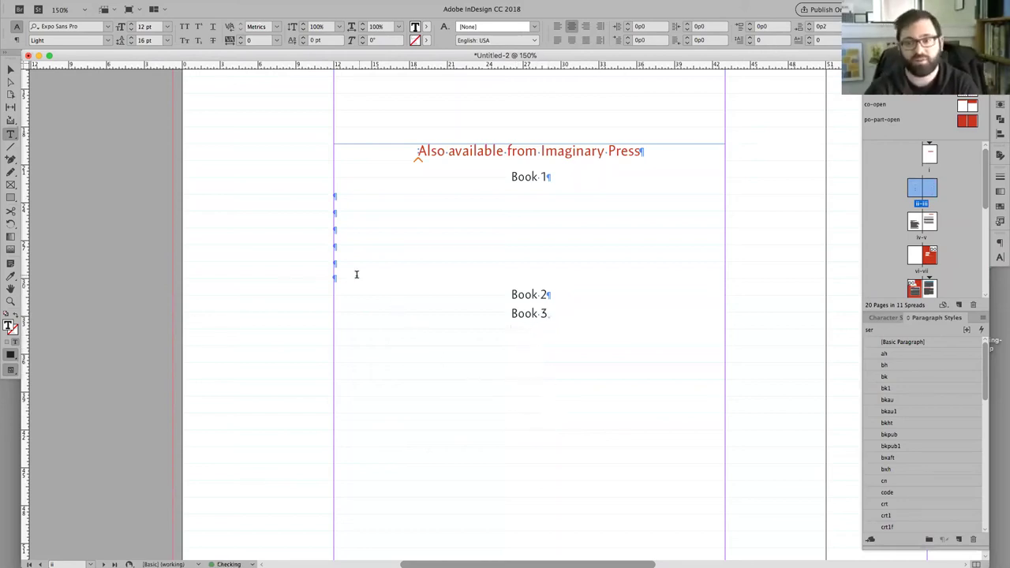
left_click_drag(356, 273, 341, 184)
key("BackSpace")
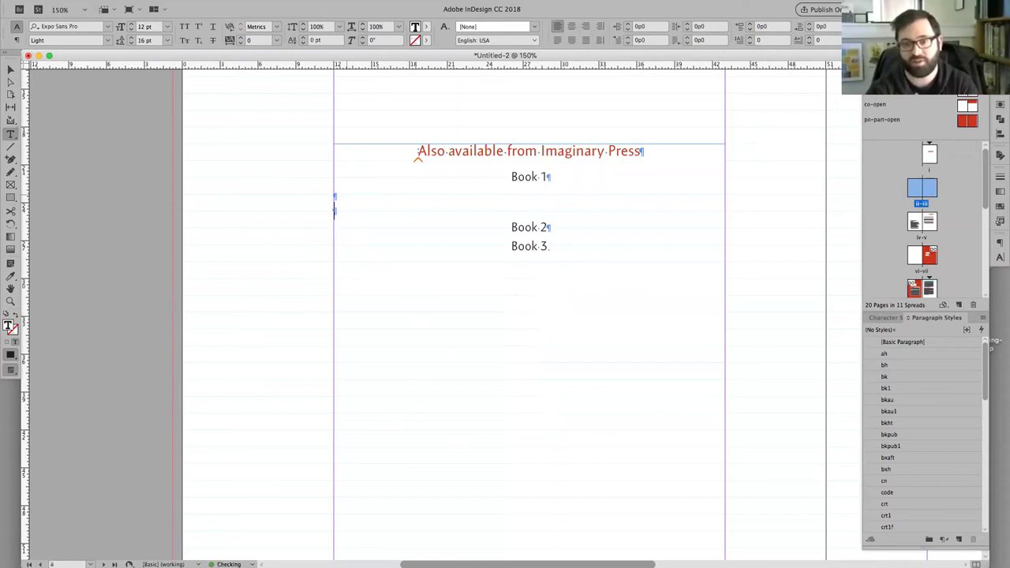
key("BackSpace")
key("BackSpace")
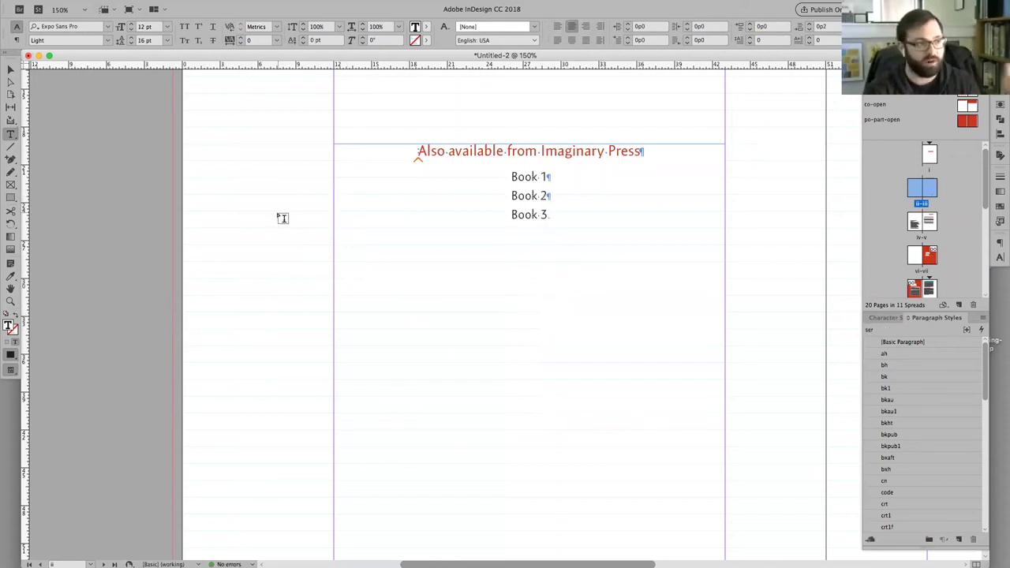
key("Escape")
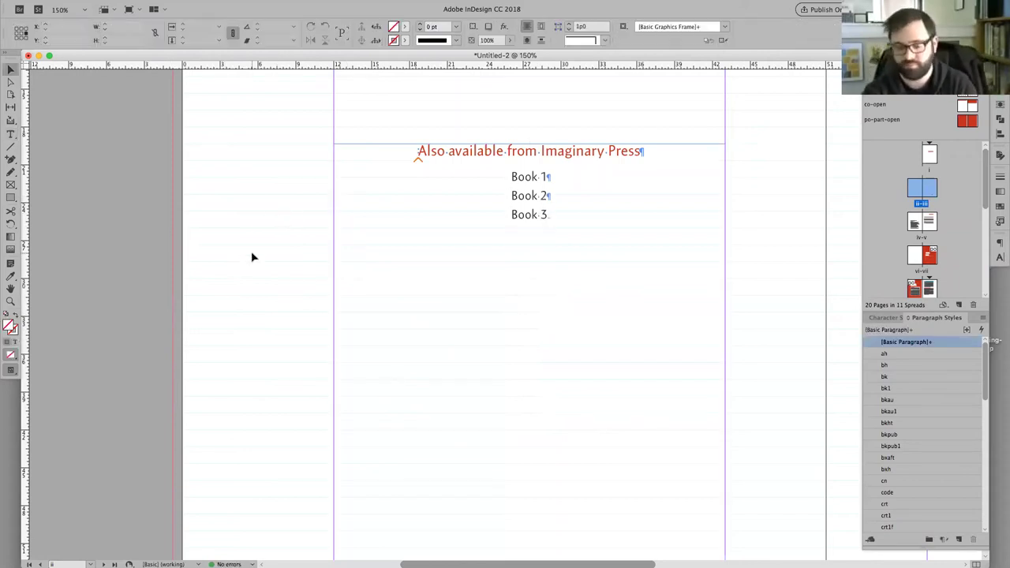
key("super+minus")
key("super+minus")
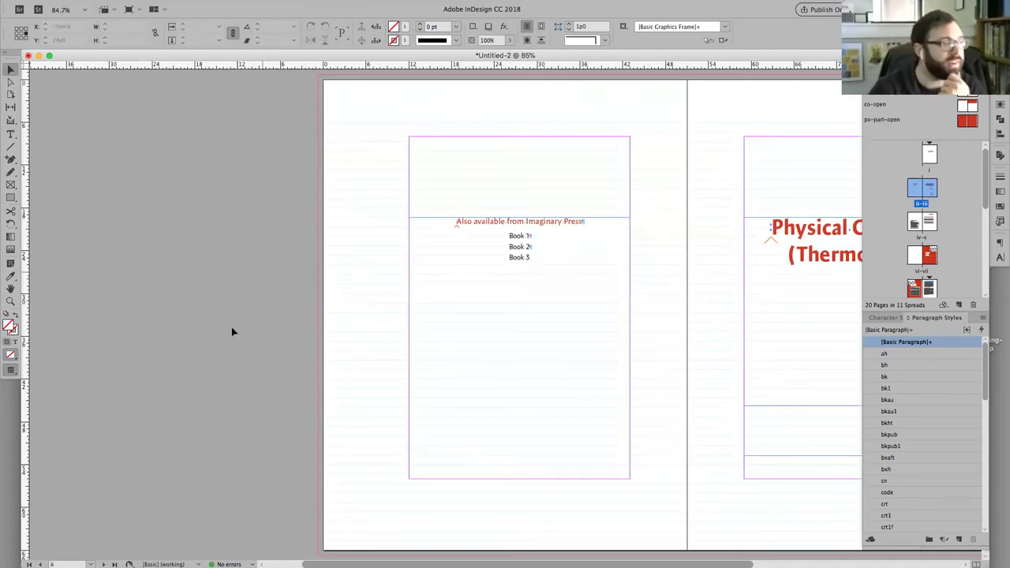
Browse the Type > Insert Break Character options without inserting anything.
mouse_move(203, 5)
left_click(164, 6)
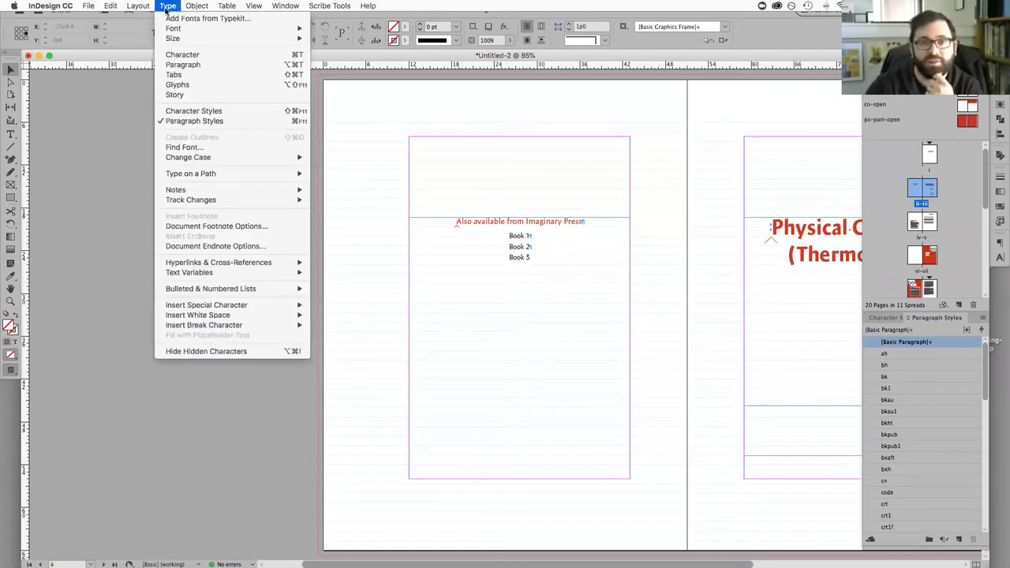
mouse_move(245, 327)
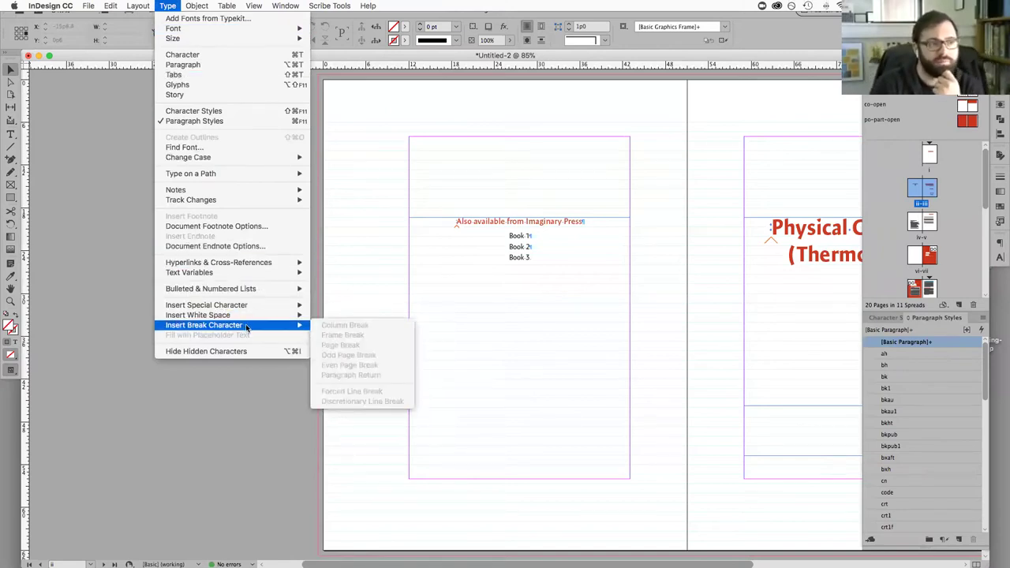
left_click(682, 304)
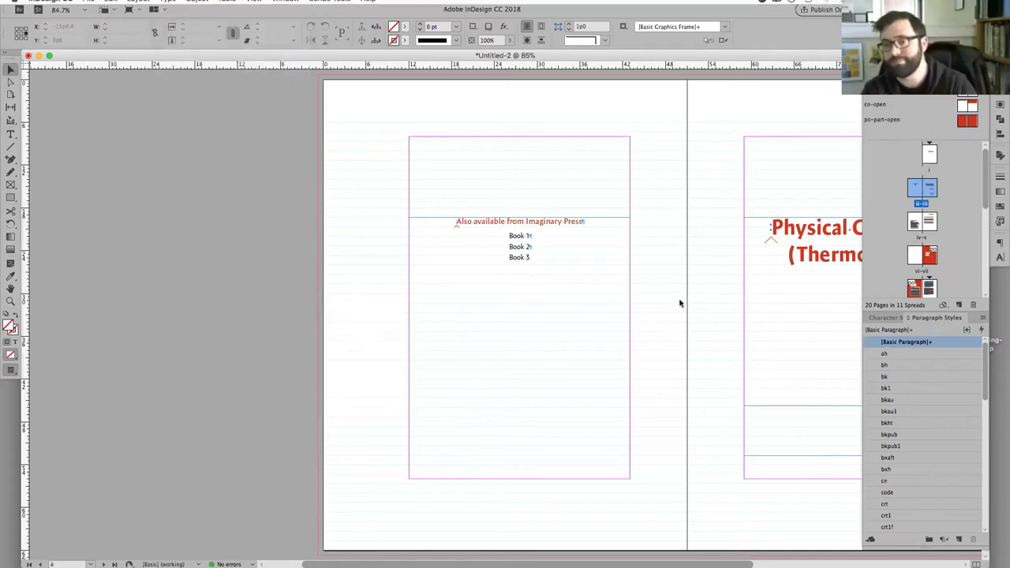
Zoom out and move to the spread with the copyright page and Contents page.
left_click_drag(691, 300, 349, 65)
scroll(352, 293, "down", 8)
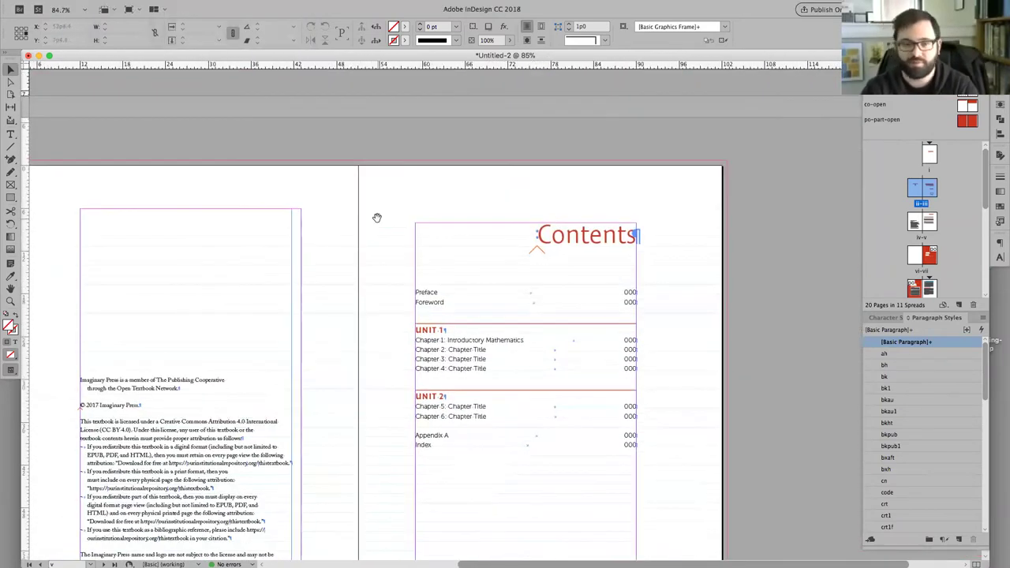
scroll(376, 218, "up", 3)
scroll(374, 218, "down", 8)
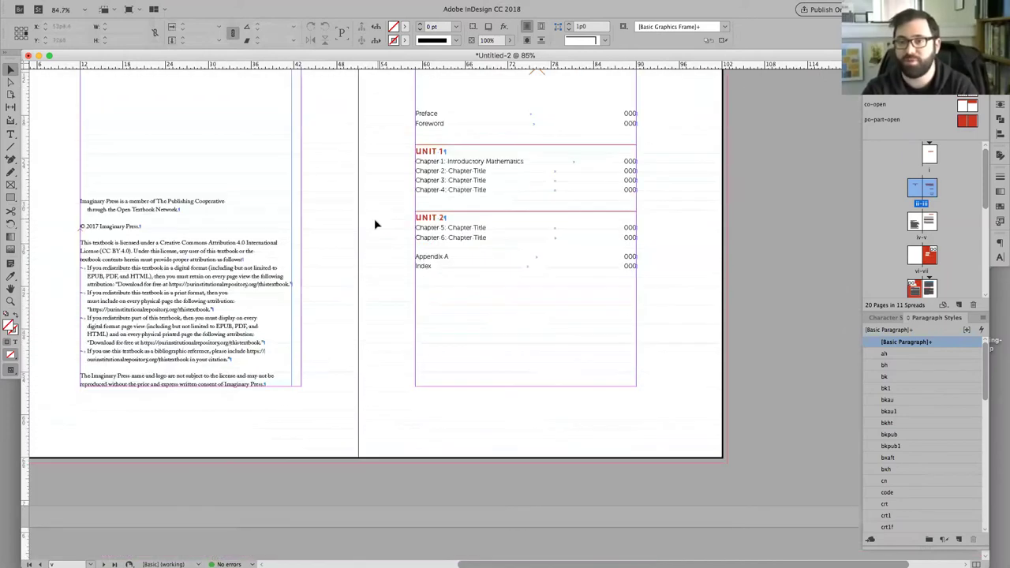
scroll(369, 210, "up", 3)
scroll(369, 210, "left", 2)
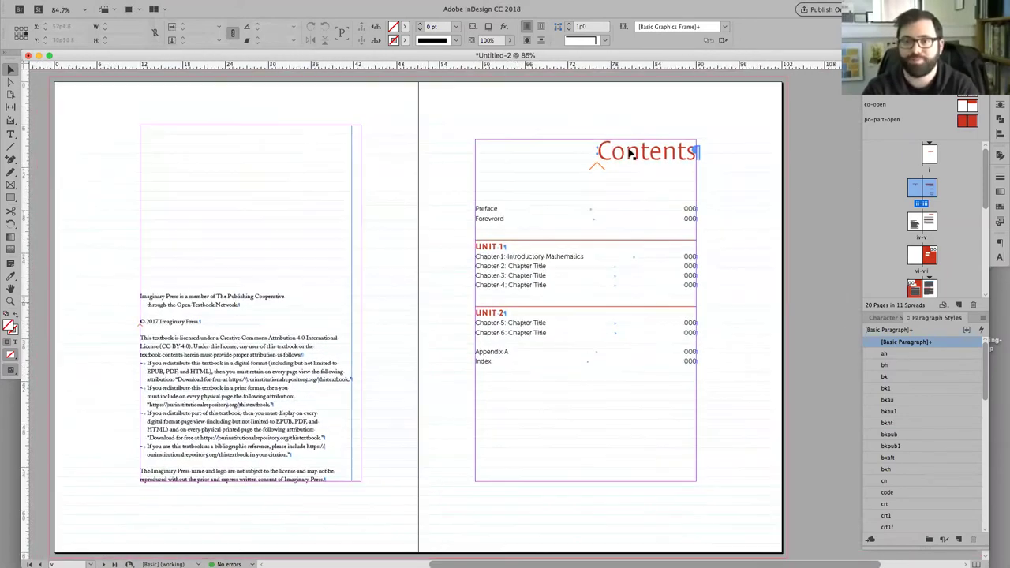
Select the 'Contents' heading and open Edit "ctfm" for its paragraph style.
left_click(627, 148)
double_click(627, 148)
double_click(628, 148)
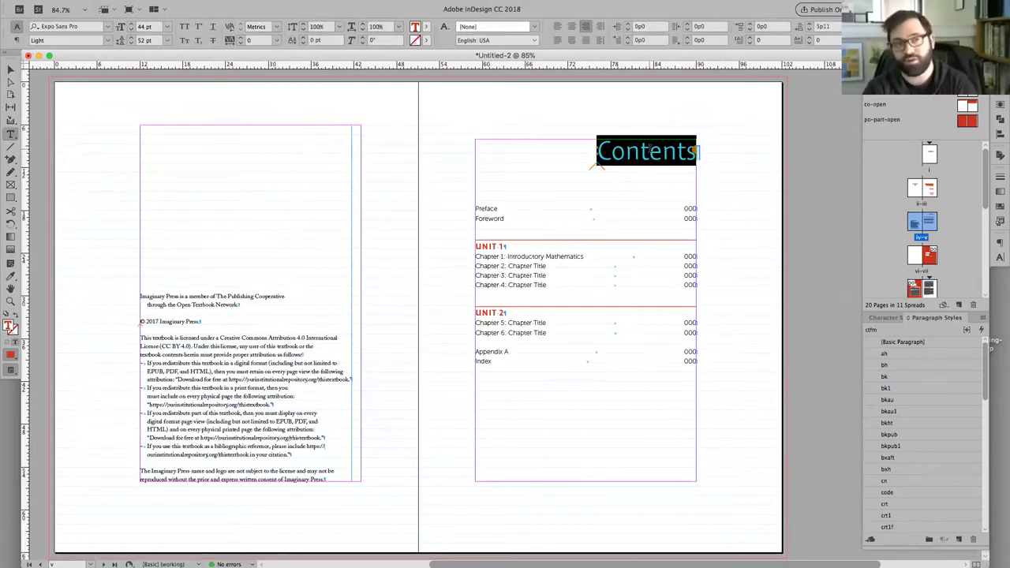
scroll(892, 430, "down", 5)
scroll(893, 430, "up", 3)
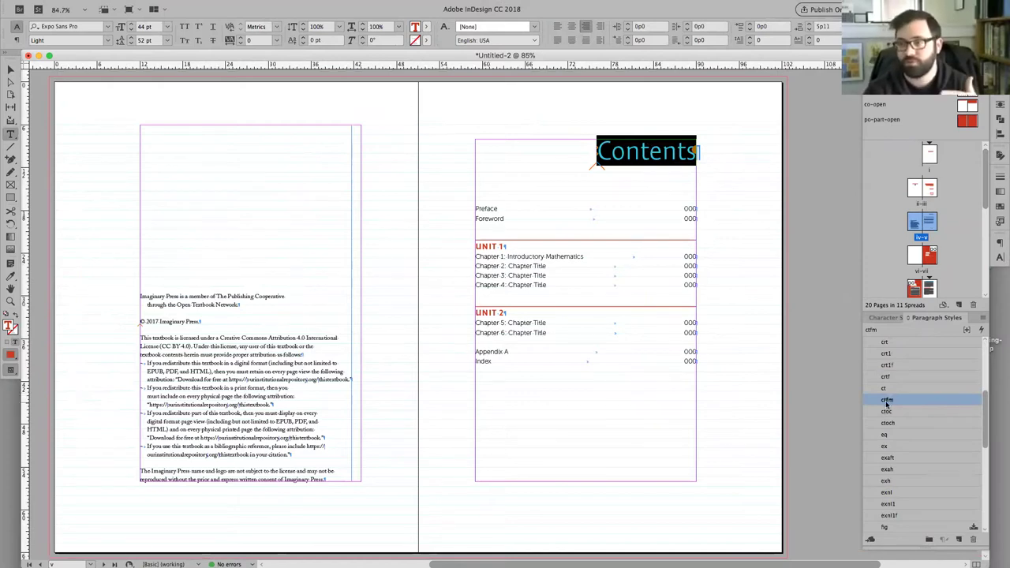
left_click(887, 401)
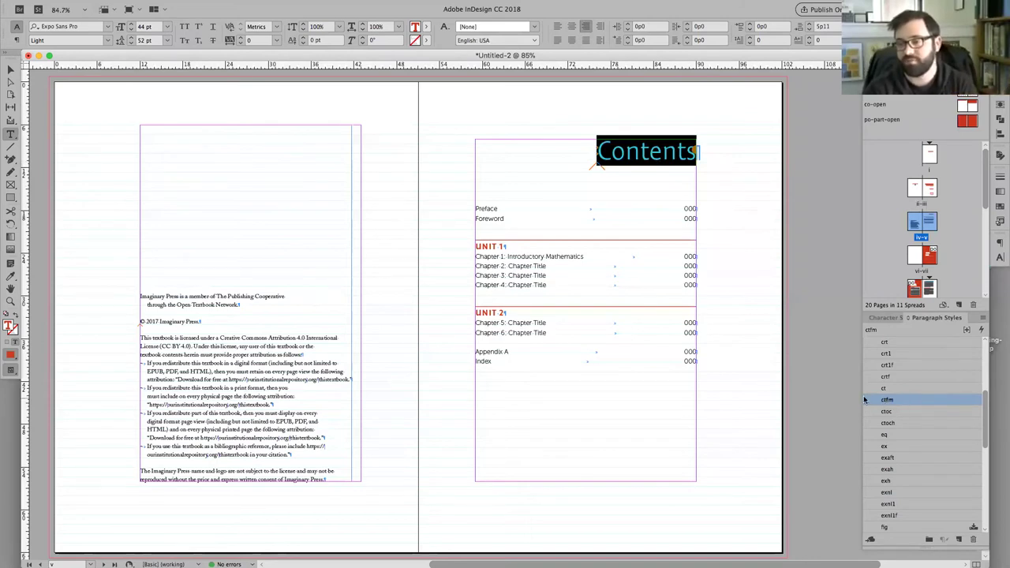
right_click(905, 402)
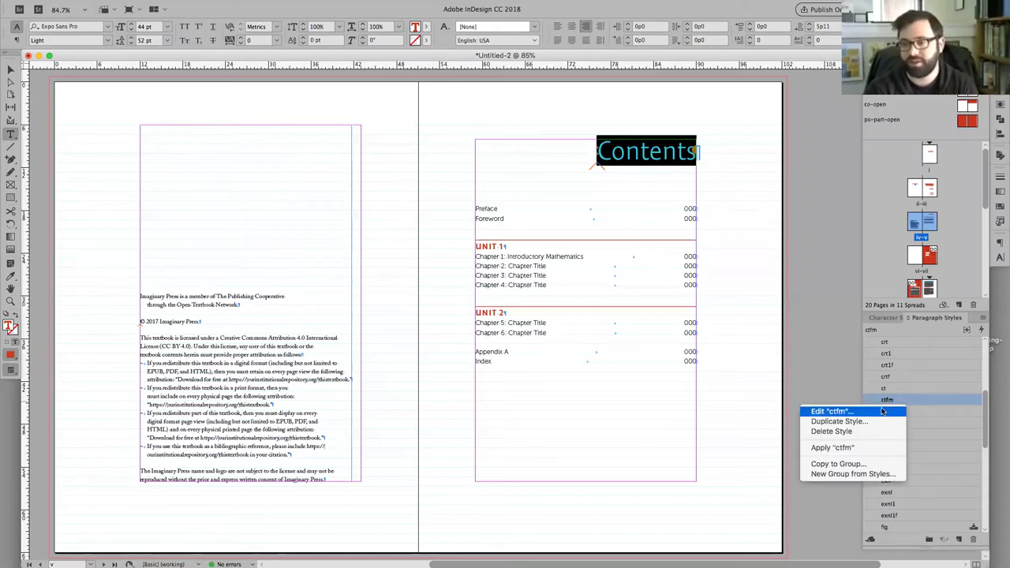
left_click(881, 411)
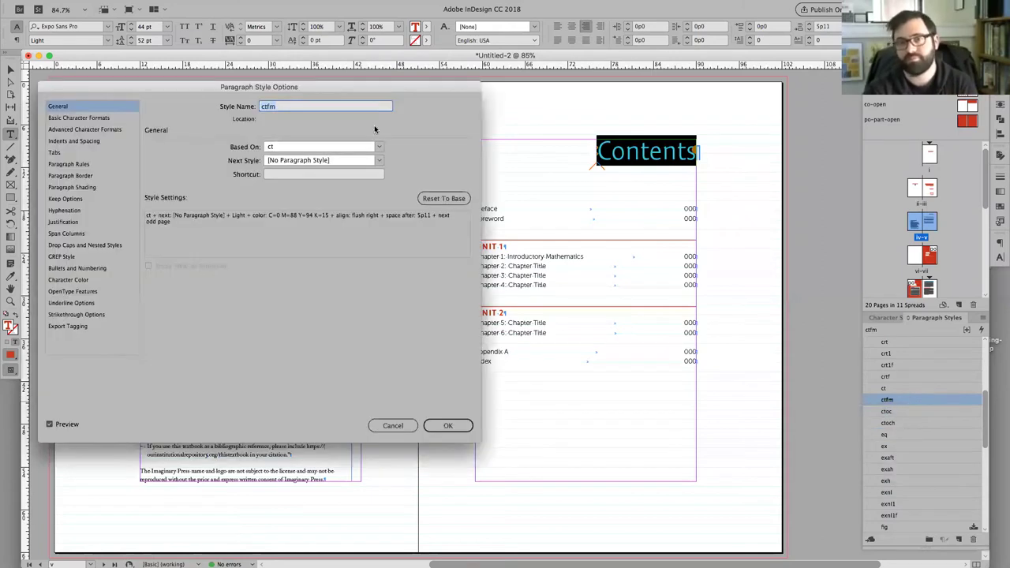
Review Keep Options, leave Start Paragraph on 'On Next Odd Page', and cancel the dialog.
left_click_drag(189, 86, 385, 109)
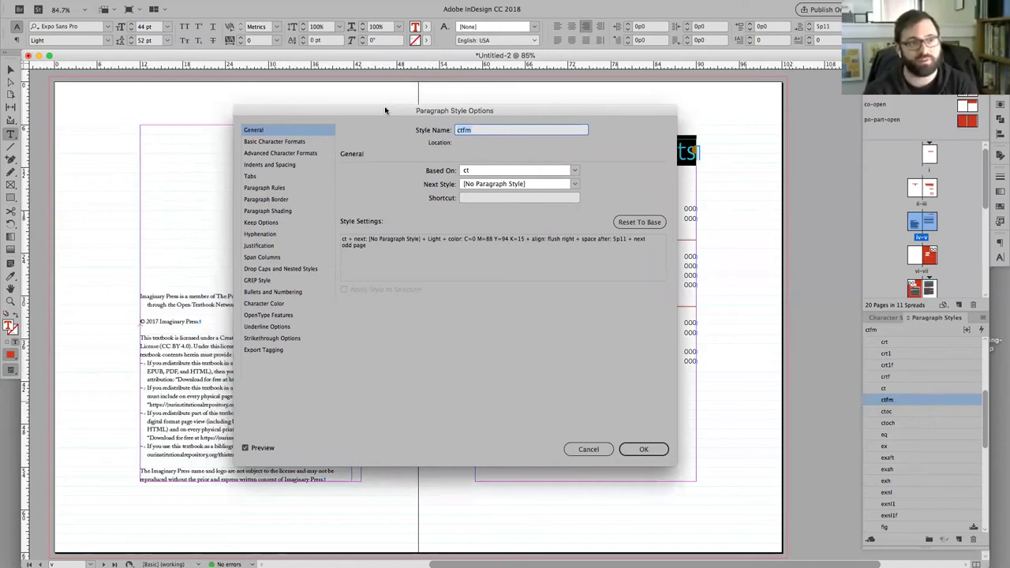
left_click(261, 224)
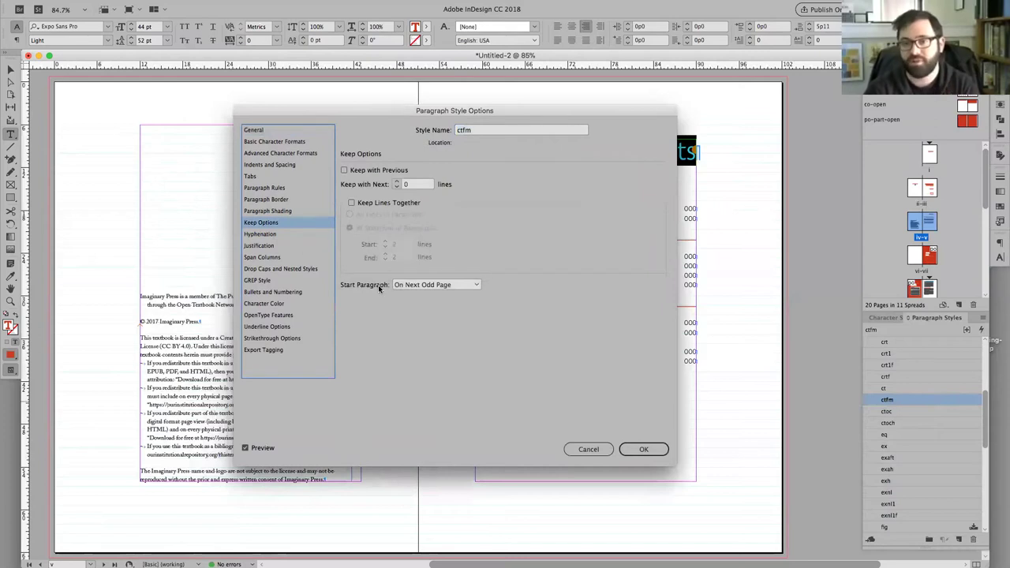
left_click(412, 286)
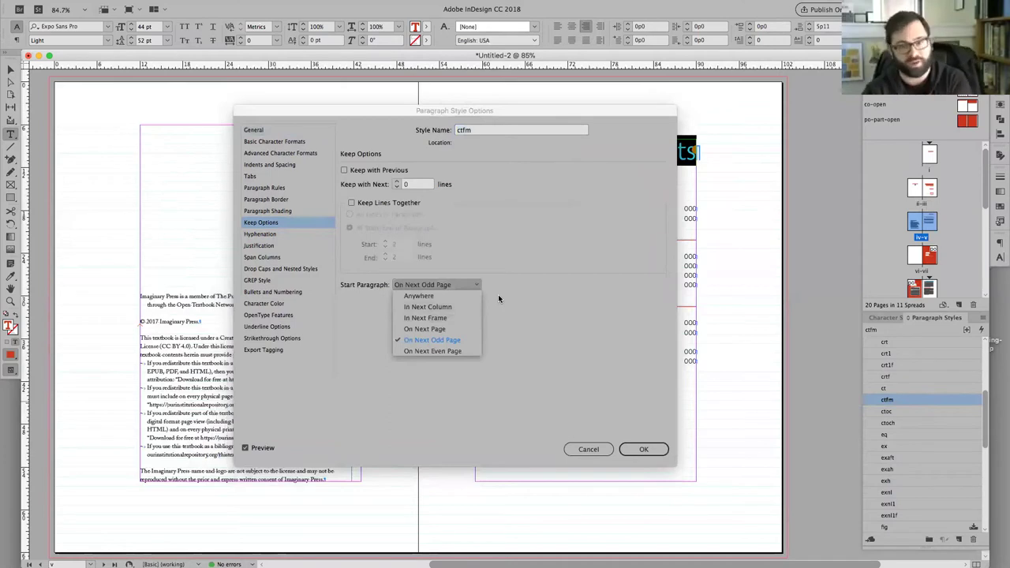
left_click(465, 341)
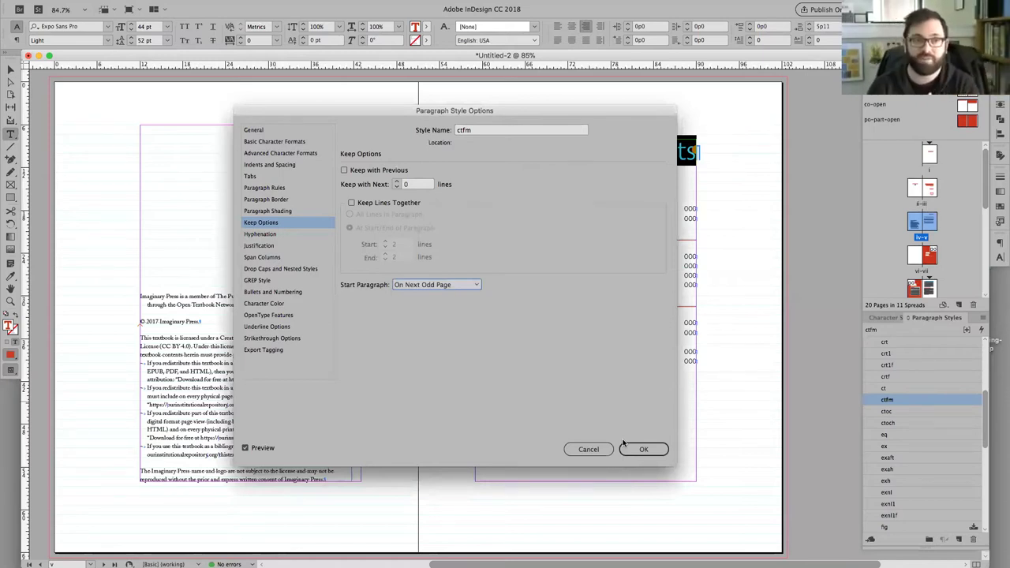
left_click(605, 453)
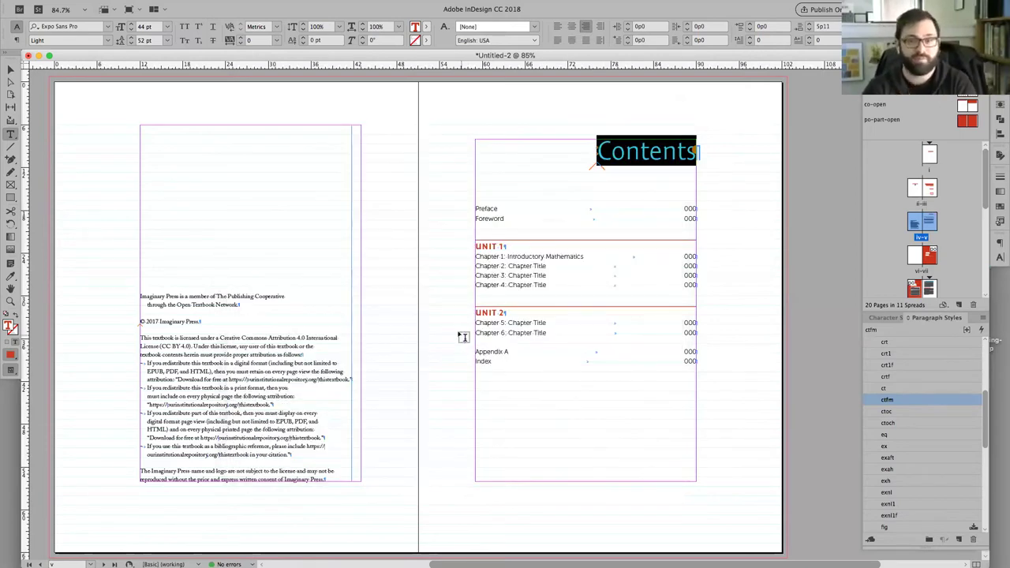
left_click(444, 323)
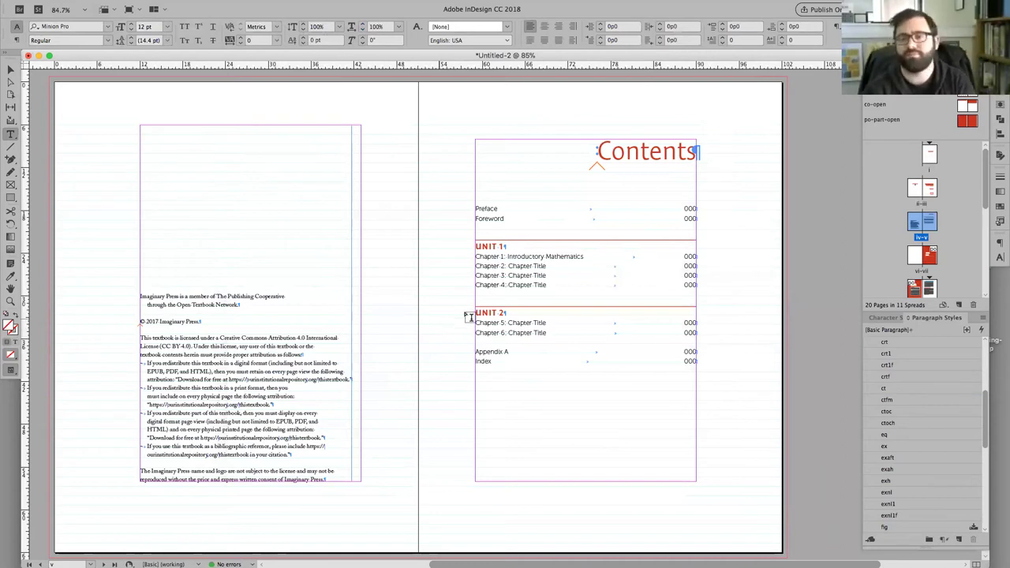
scroll(455, 313, "down", 5)
scroll(455, 313, "down", 10)
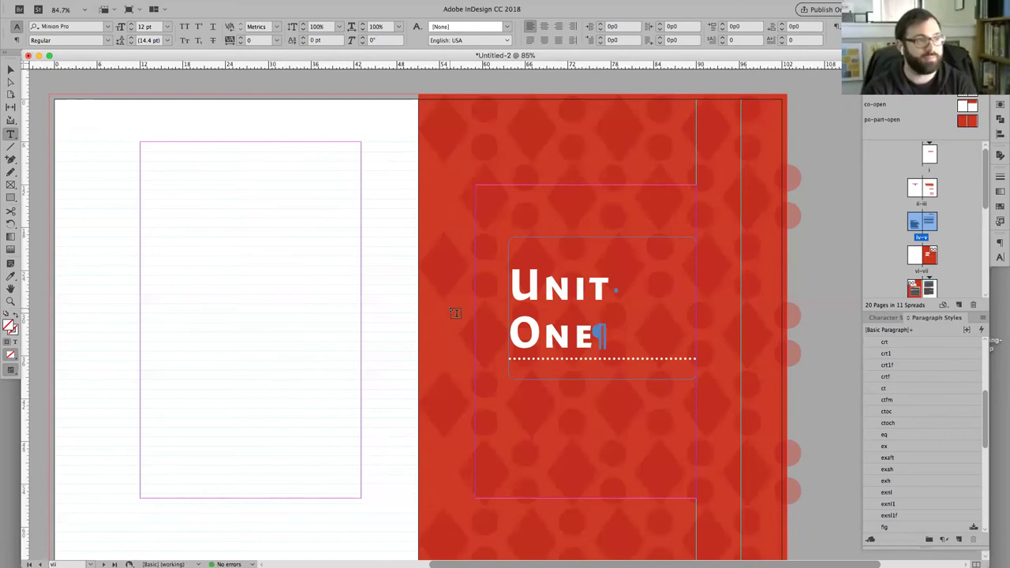
scroll(454, 313, "down", 15)
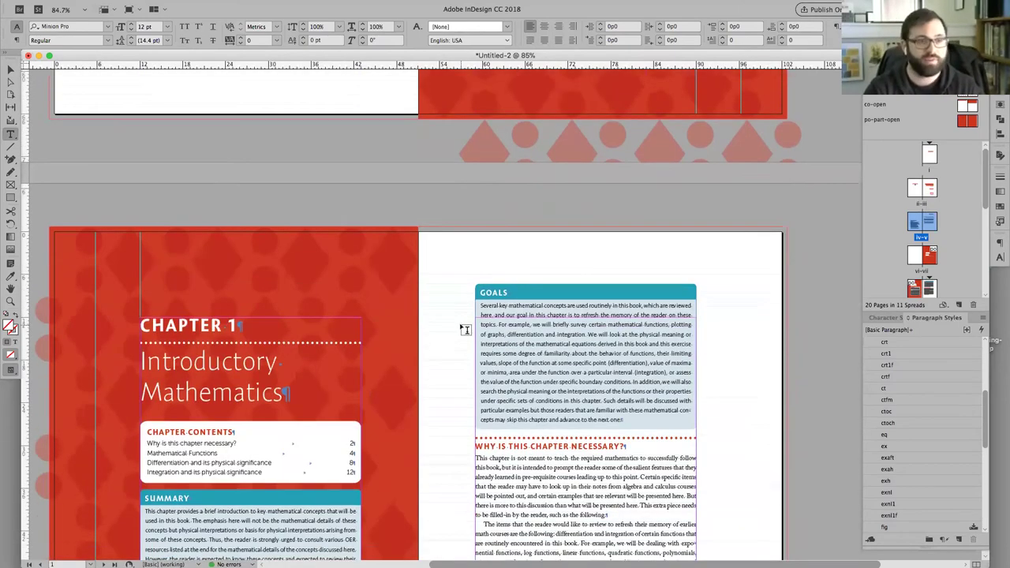
scroll(464, 329, "down", 5)
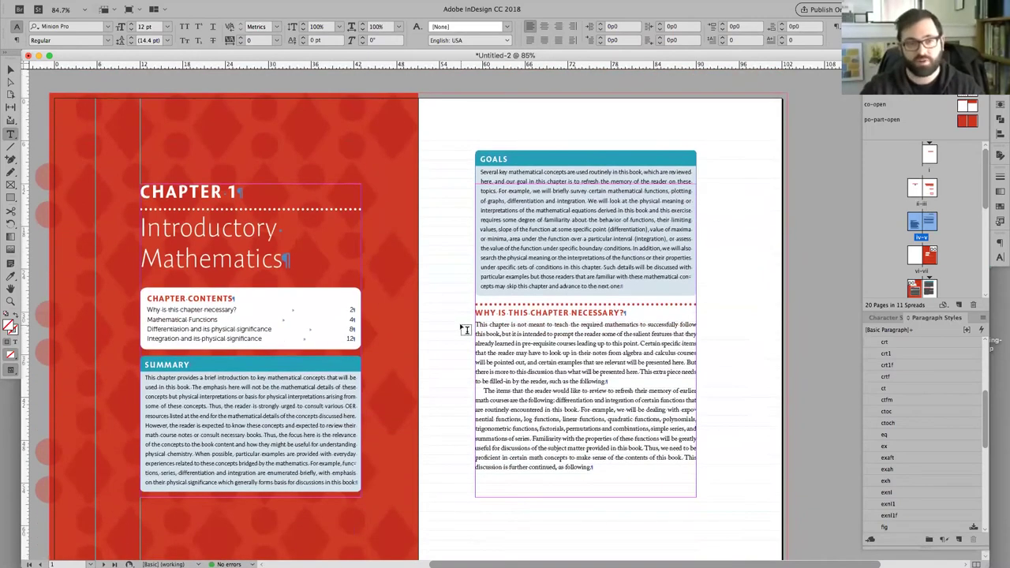
scroll(465, 329, "up", 13)
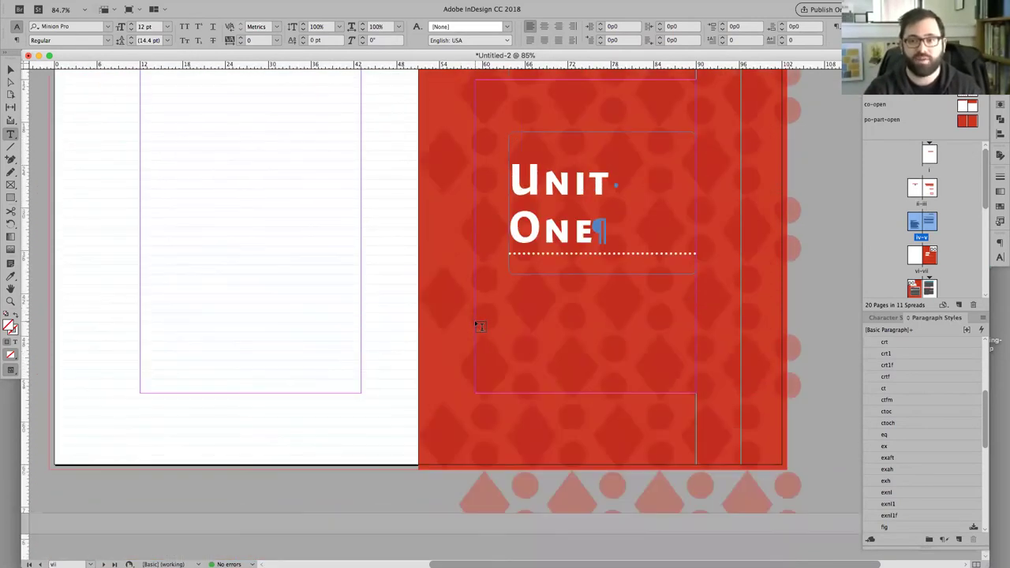
scroll(560, 183, "down", 10)
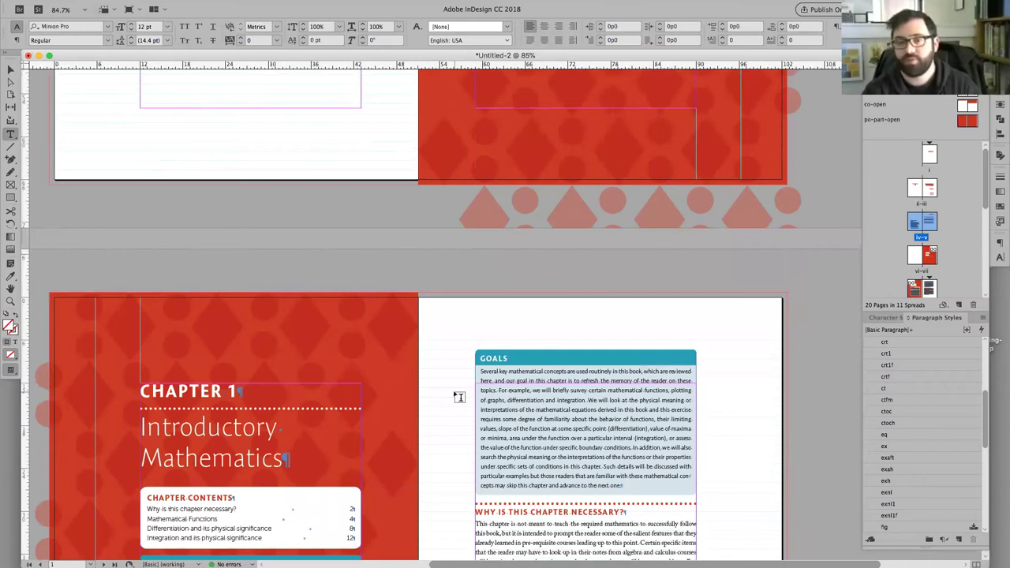
scroll(457, 345, "down", 2)
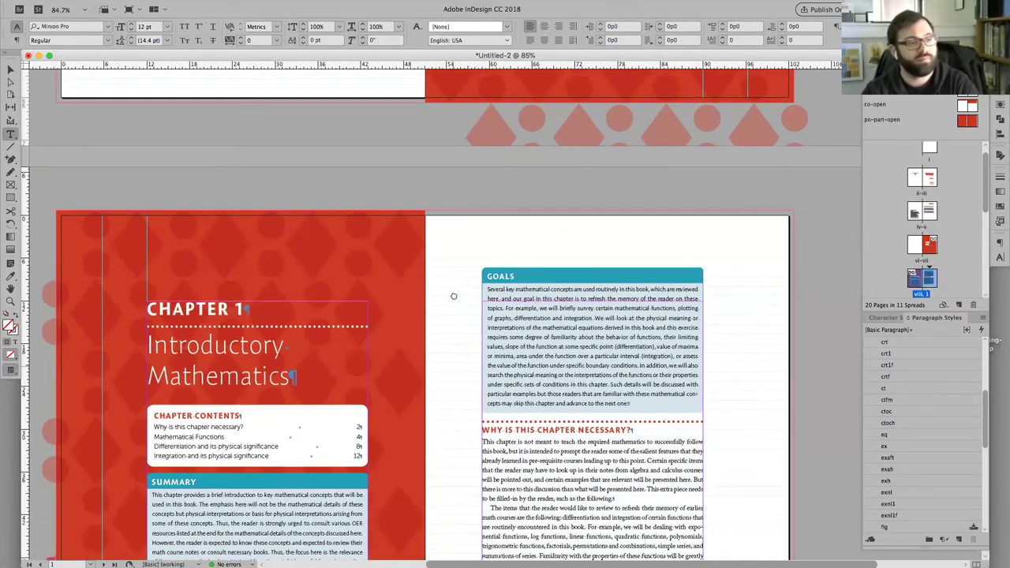
scroll(454, 296, "down", 3)
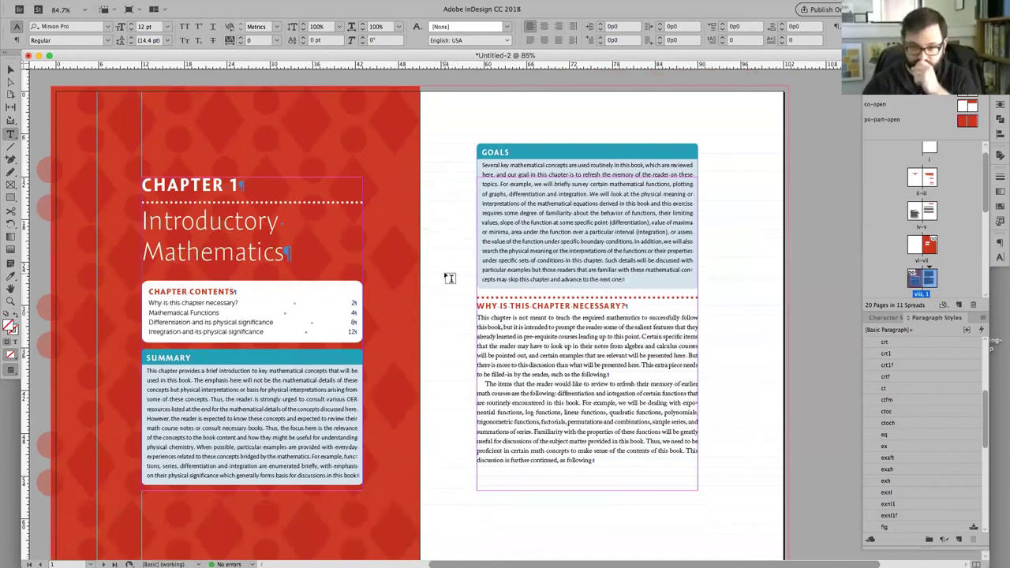
scroll(448, 268, "down", 2)
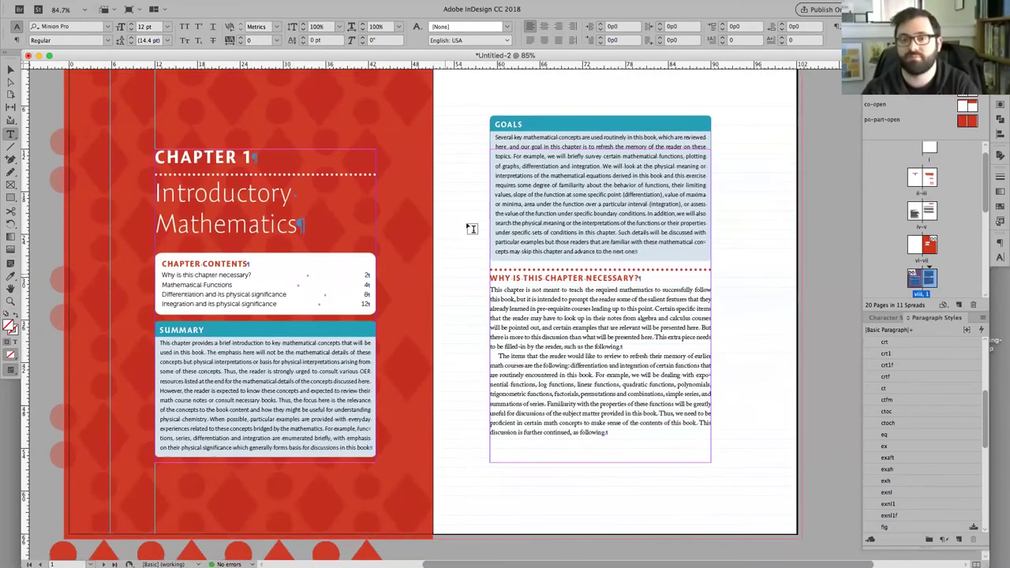
double_click(375, 281)
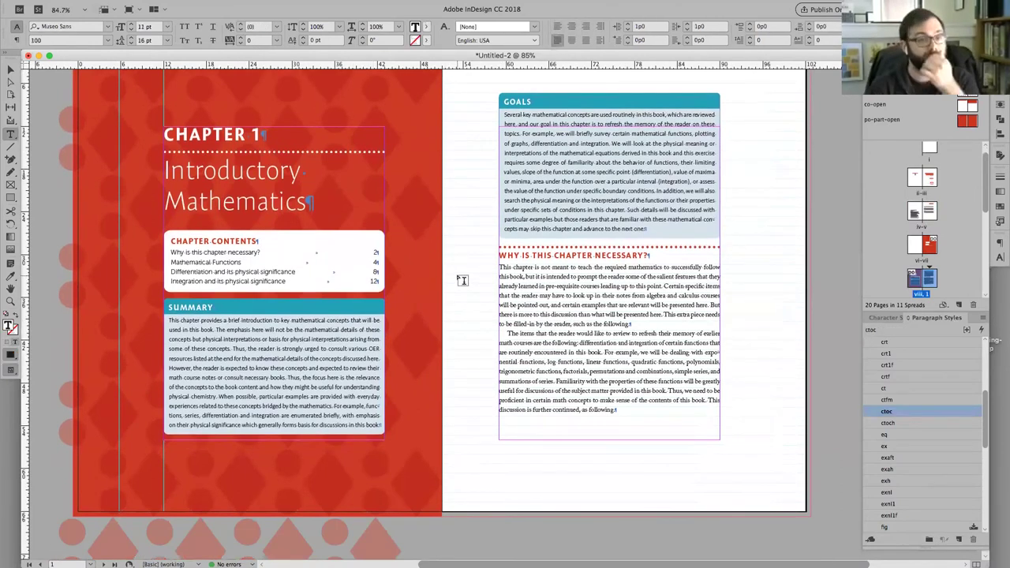
key("XF86AudioRaiseVolume")
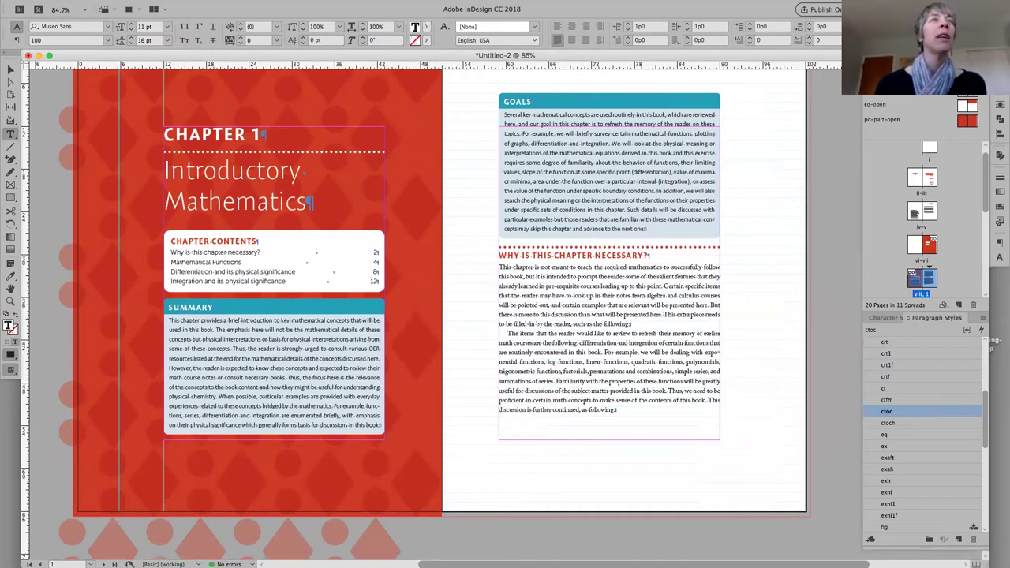
Float the Paragraph Styles and Character Styles panels, then dock both back with Character Styles in front.
left_click_drag(944, 318, 633, 152)
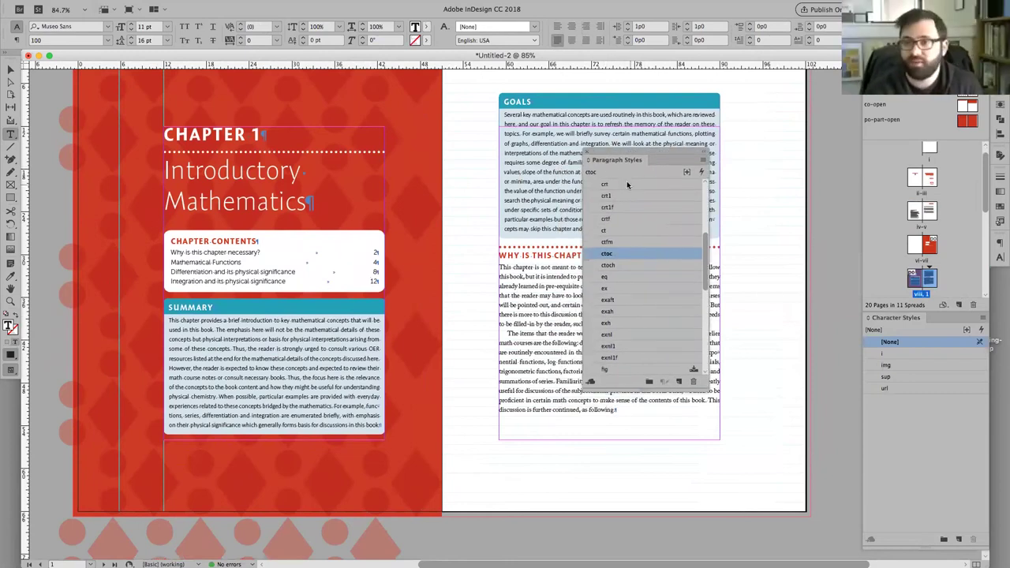
left_click_drag(605, 163, 920, 324)
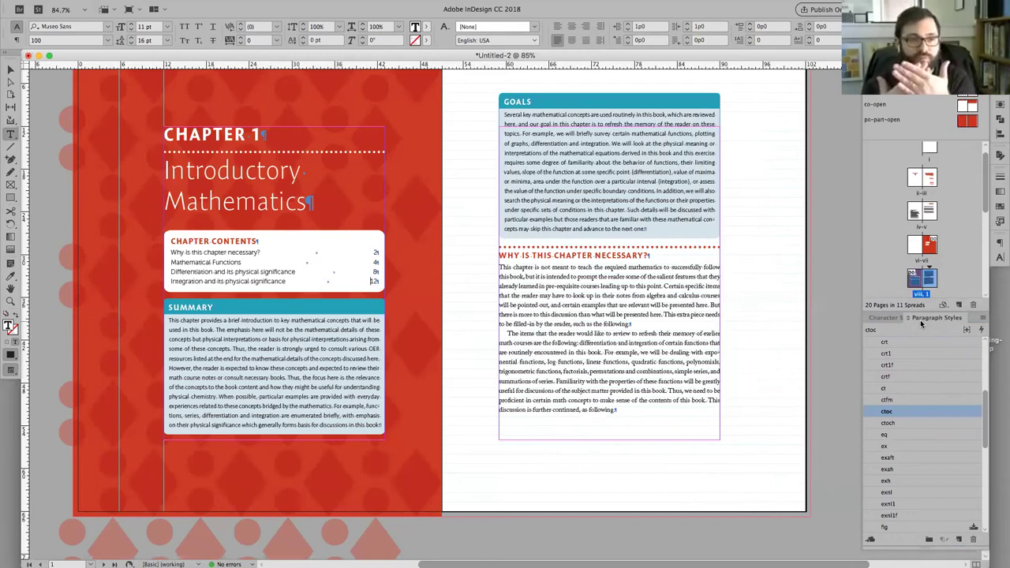
left_click_drag(950, 318, 652, 284)
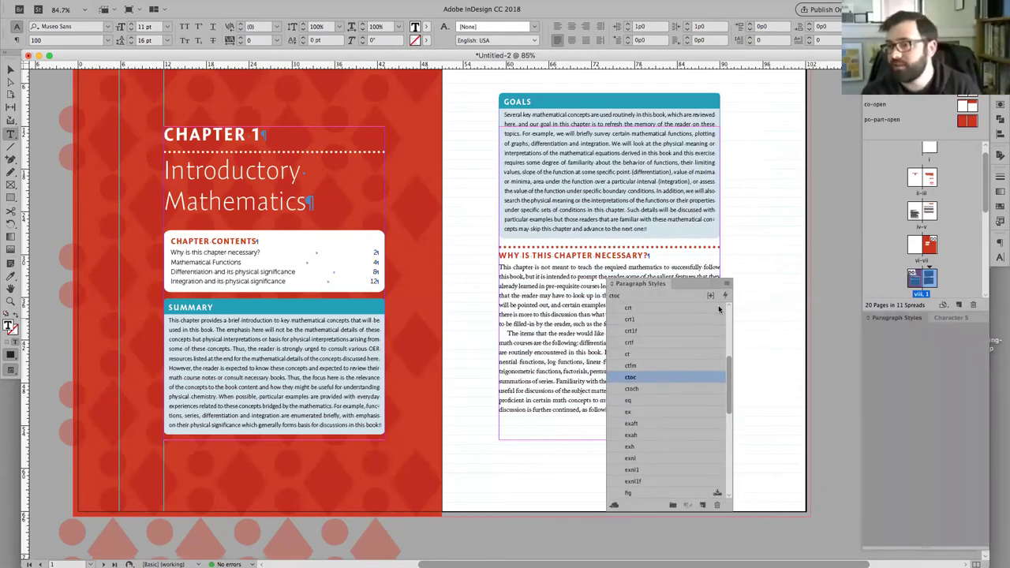
left_click_drag(891, 318, 505, 126)
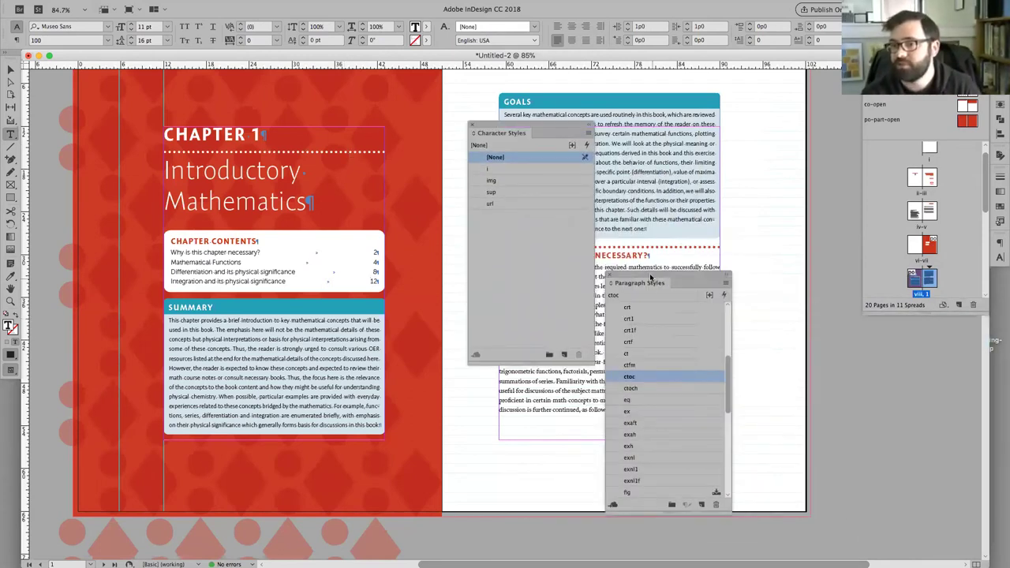
left_click_drag(653, 280, 688, 216)
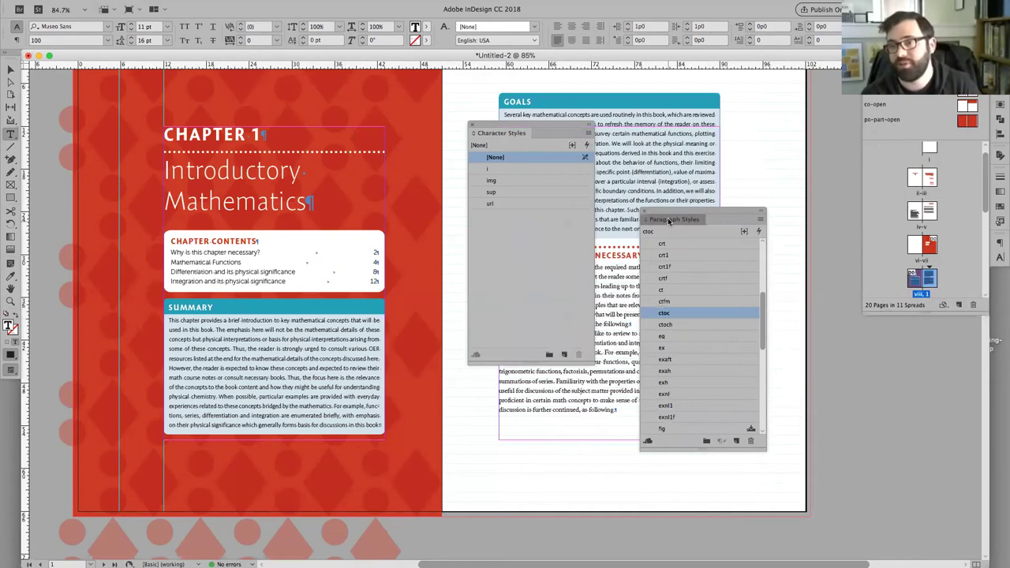
left_click_drag(670, 220, 905, 315)
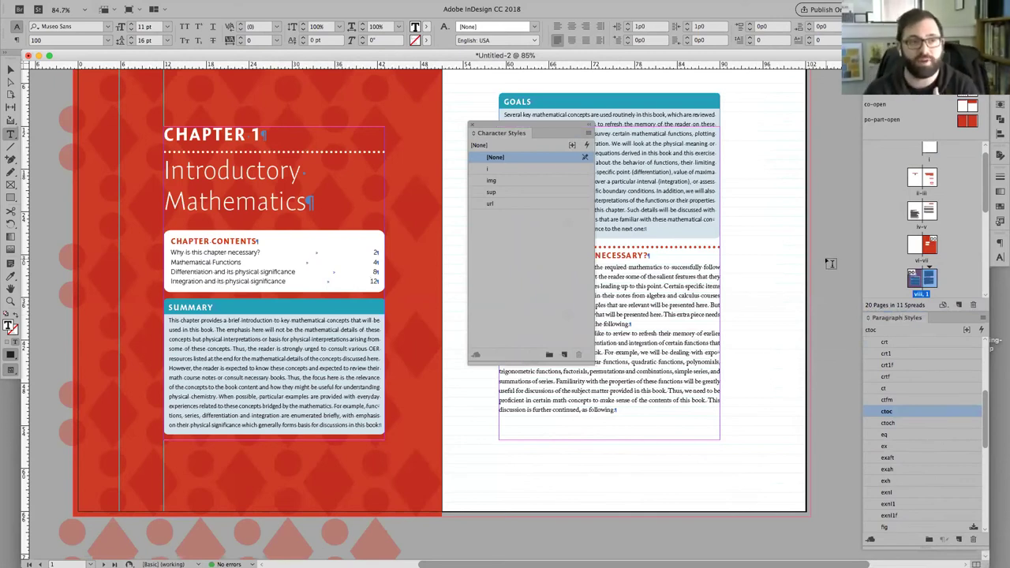
left_click_drag(493, 134, 874, 319)
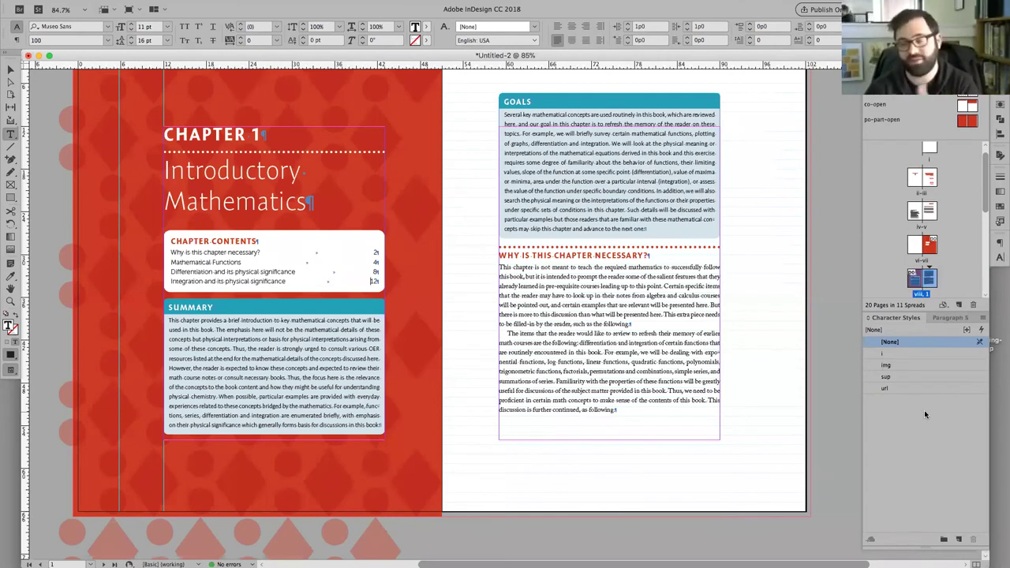
Add a return after the Chapter Contents list so Summary flows to the right page, then adjust the frame height.
left_click(167, 263)
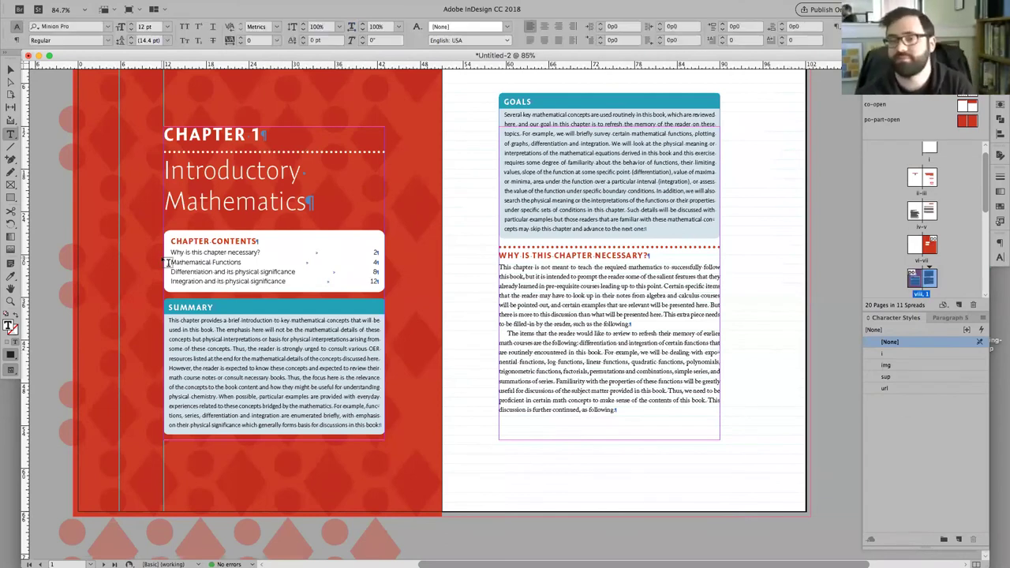
left_click(377, 281)
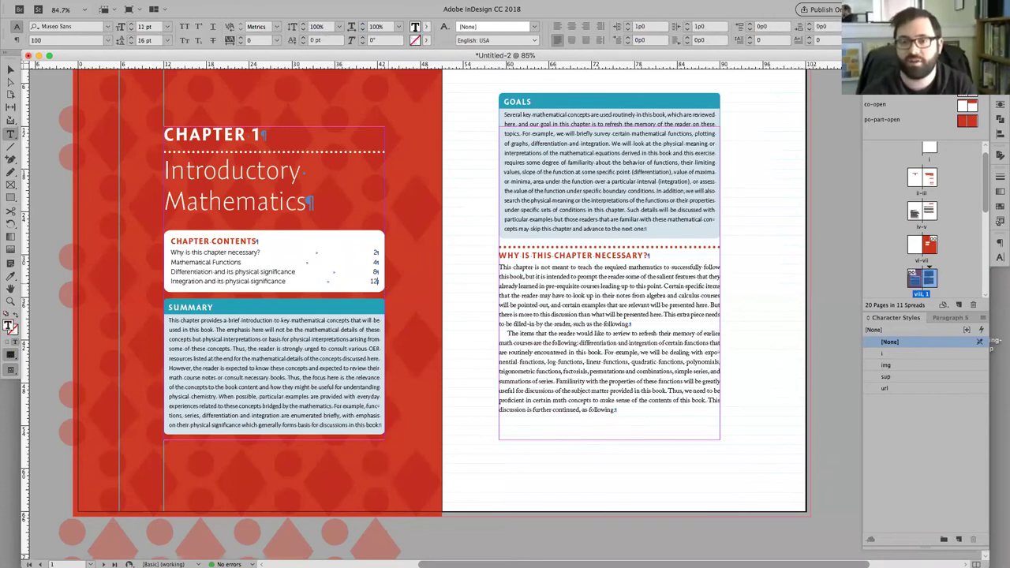
key("Return")
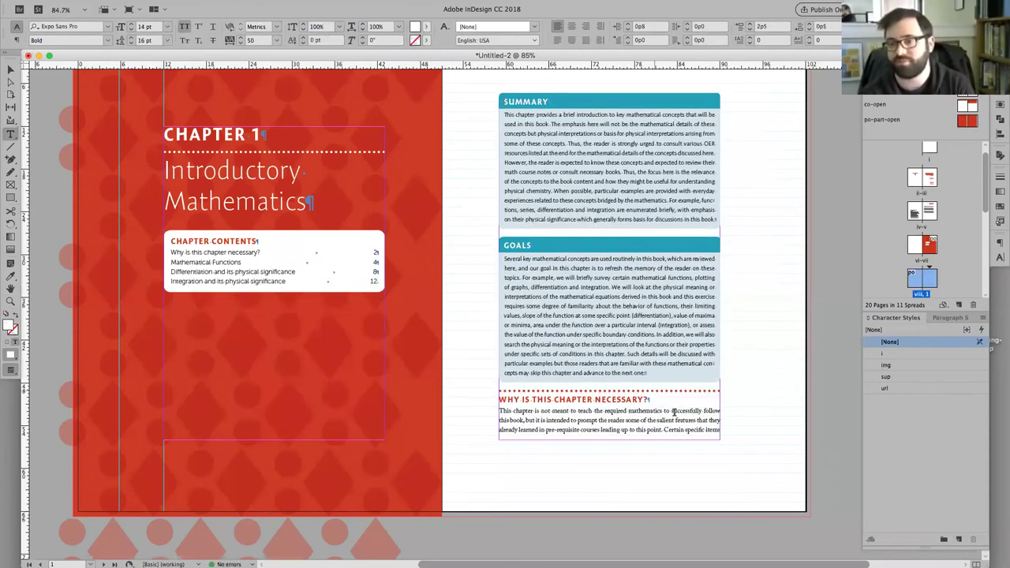
key("Escape")
mouse_move(609, 439)
left_mouse_down()
mouse_move(603, 404)
mouse_move(602, 438)
left_mouse_up()
Return the Summary box to the left page and select its text frame.
left_click(375, 289)
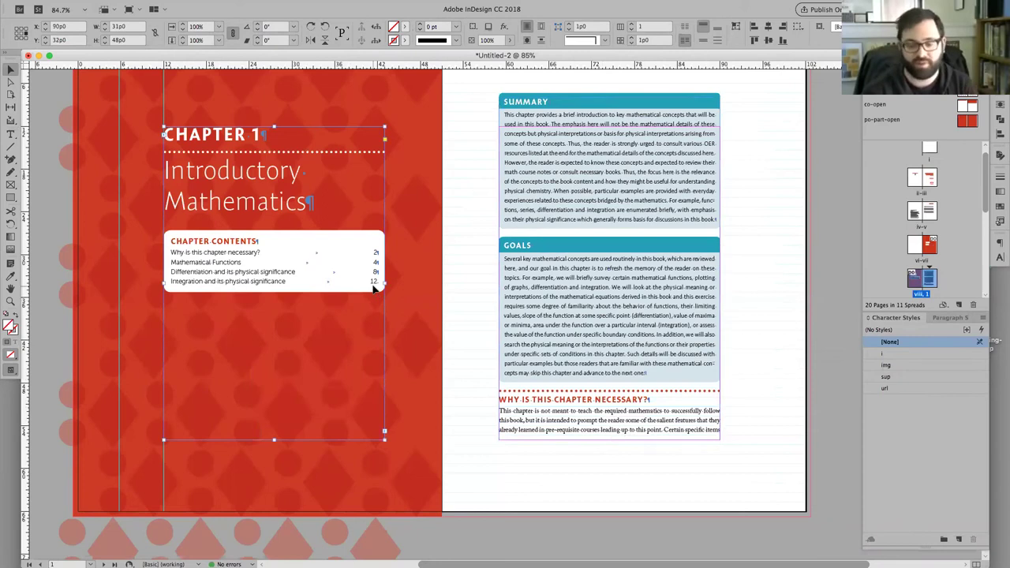
left_click(395, 301)
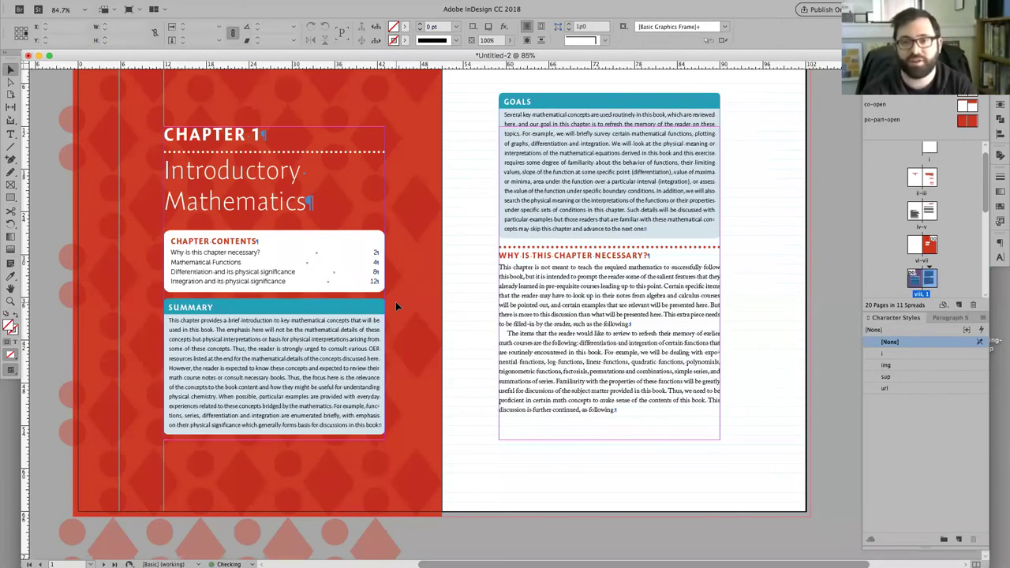
key("t")
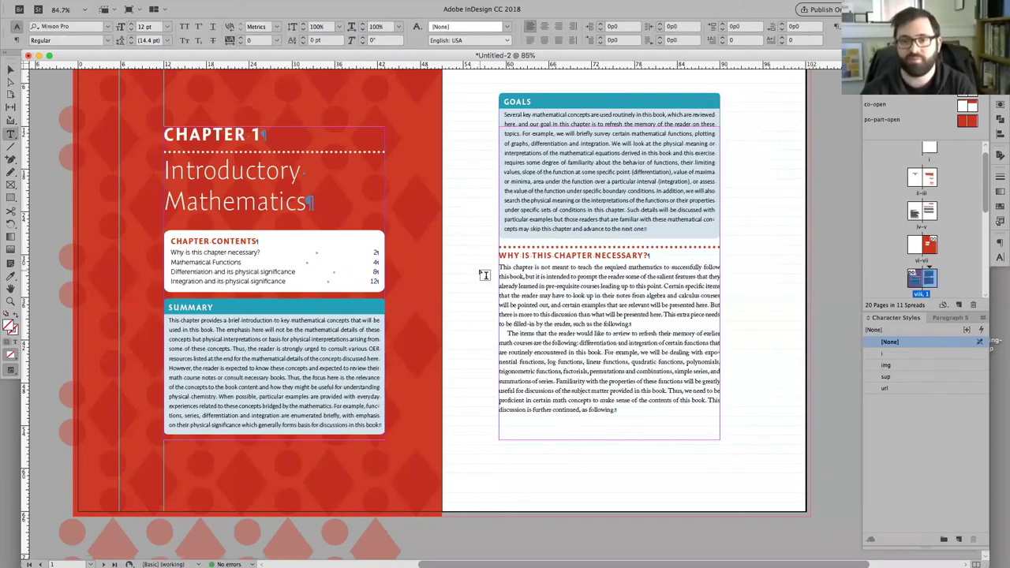
left_click(214, 306)
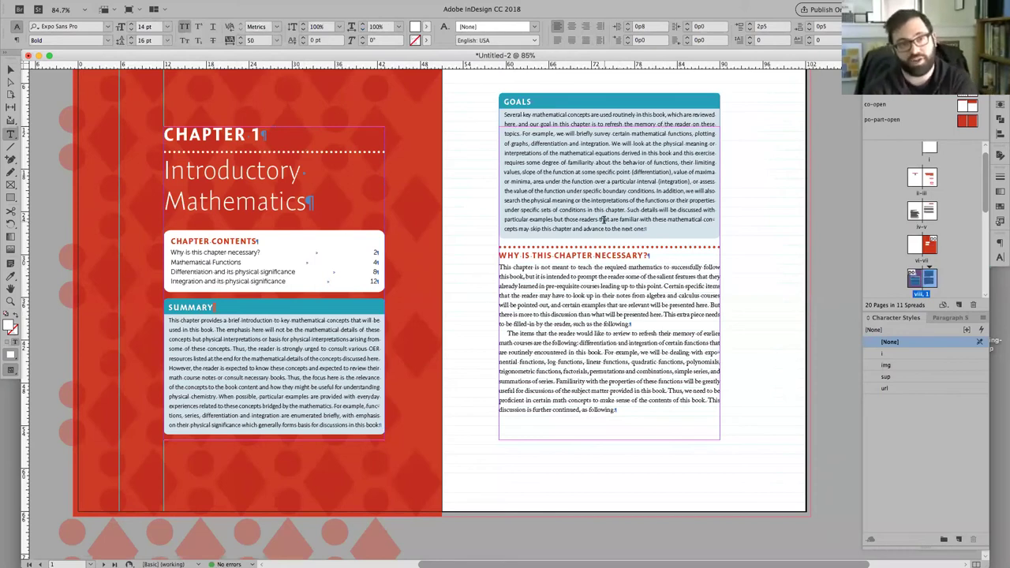
double_click(183, 307)
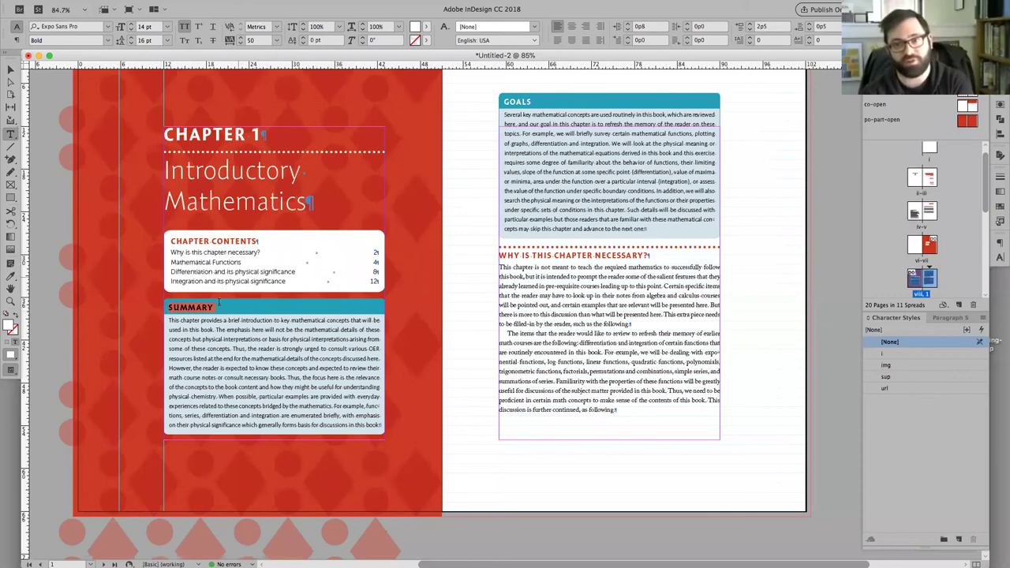
key("Escape")
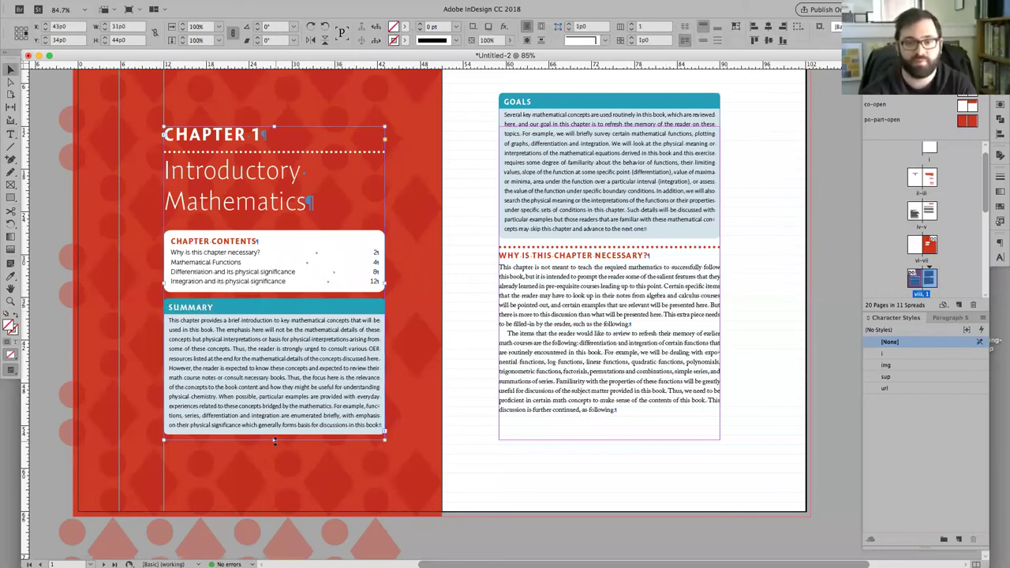
Shorten the left frame so Summary flows right, then test and undo a right-frame resize.
left_click_drag(274, 441, 270, 305)
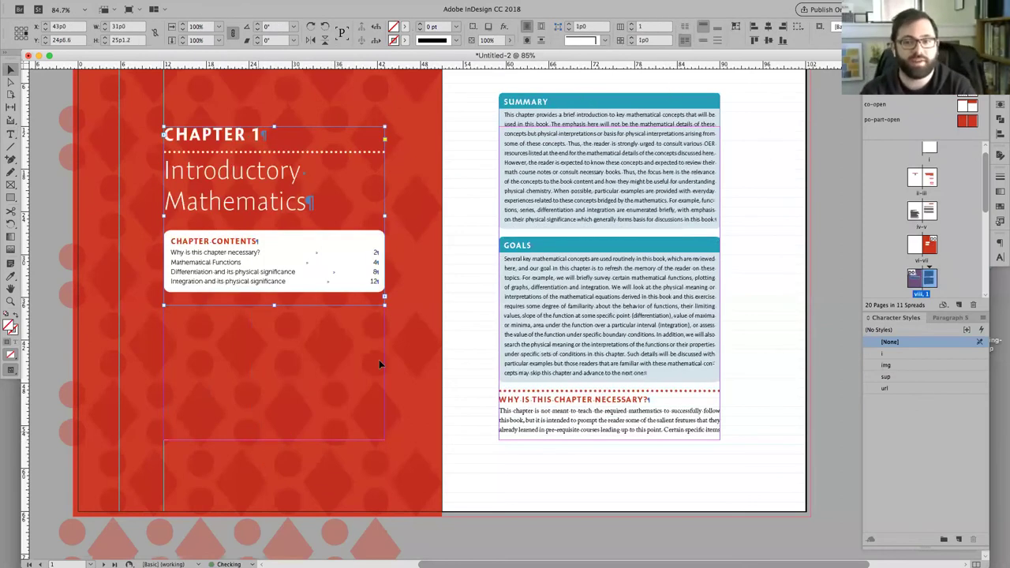
left_click(610, 432)
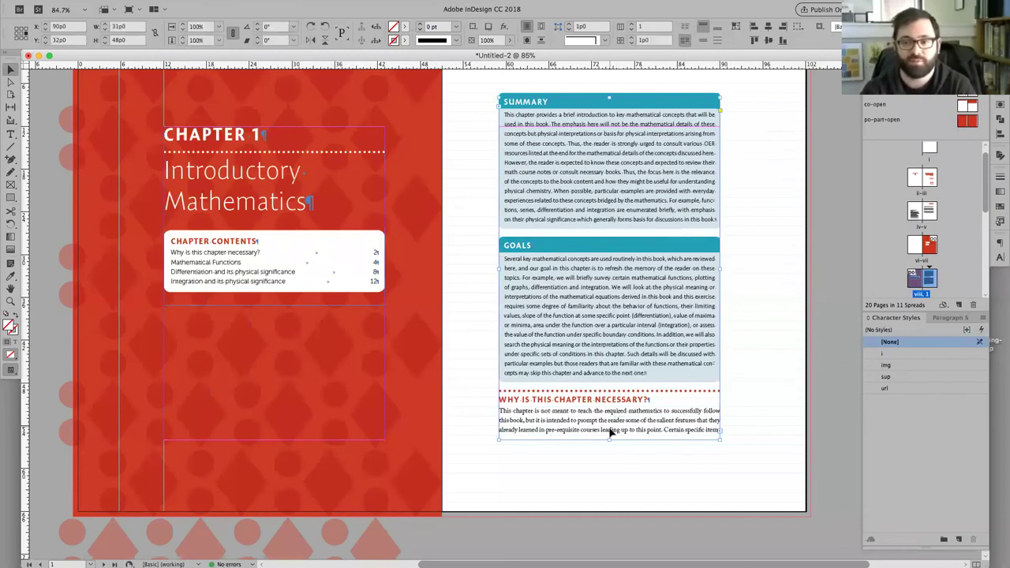
left_click_drag(608, 437, 608, 391)
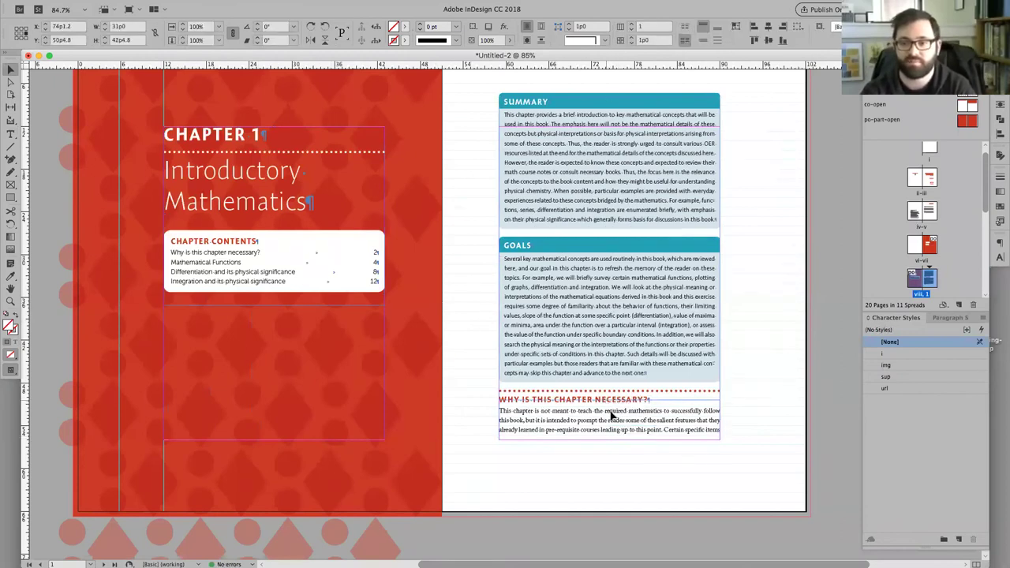
key("super+z")
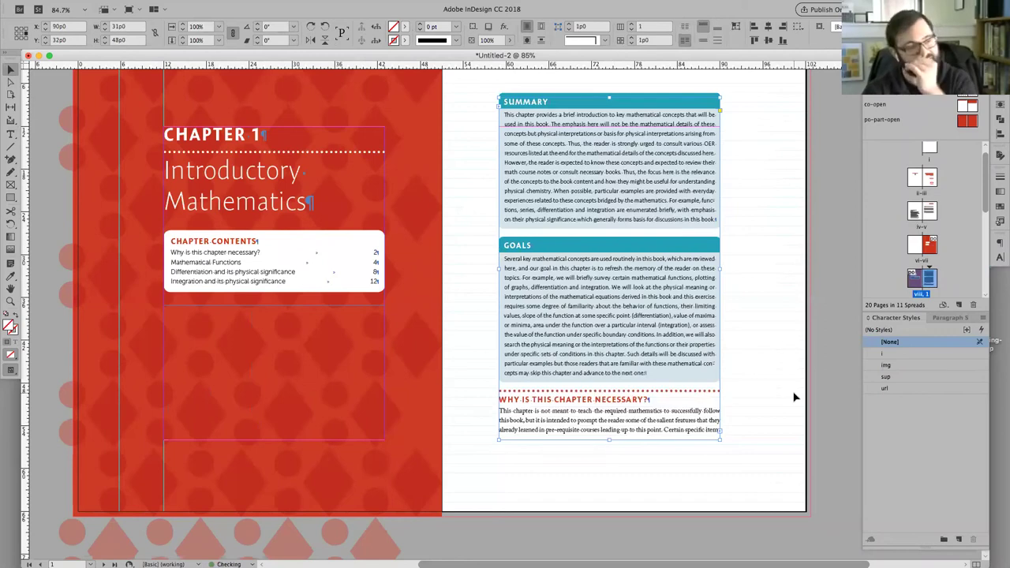
Select part of the 'WHY IS THIS CHAPTER NECESSARY?' heading and check its paragraph style.
scroll(766, 405, "down", 5)
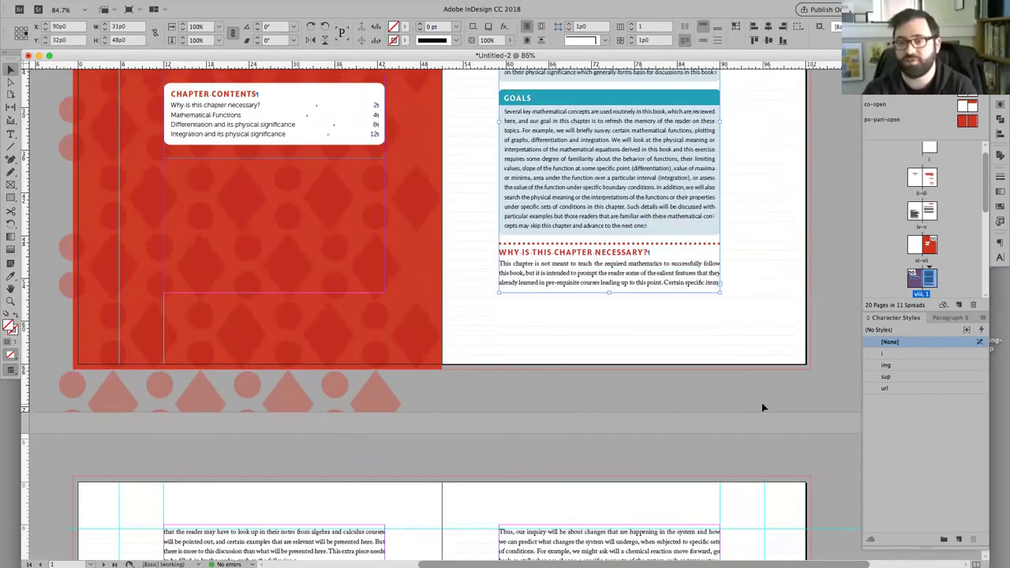
scroll(762, 407, "up", 4)
scroll(762, 408, "up", 2)
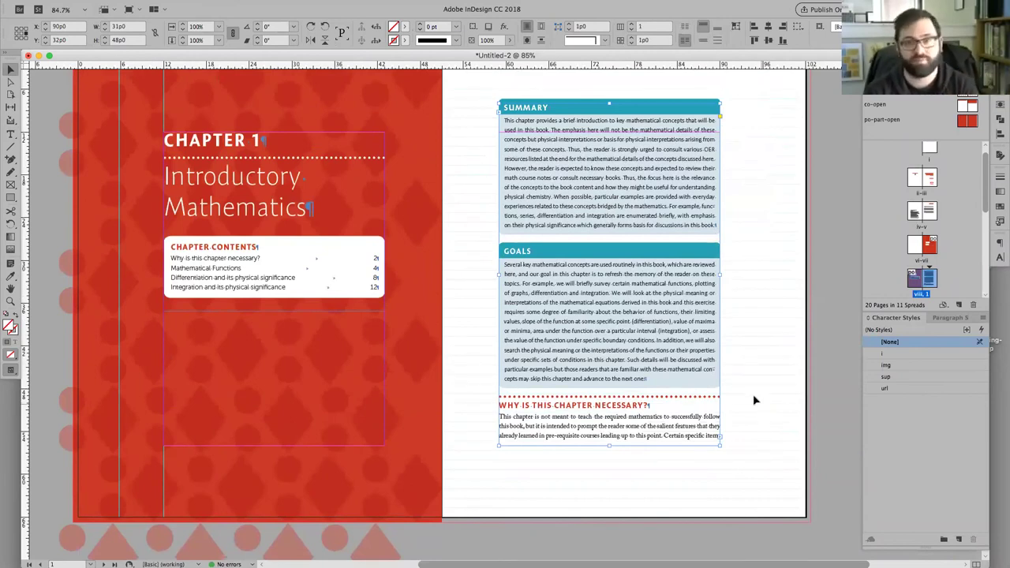
double_click(590, 426)
triple_click(590, 426)
left_click(587, 407)
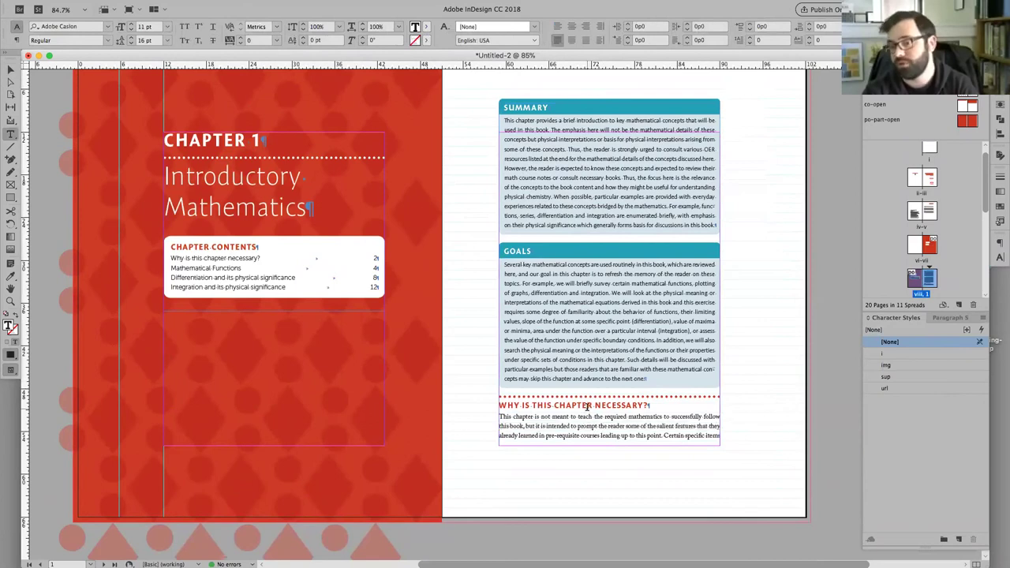
left_click_drag(587, 407, 537, 405)
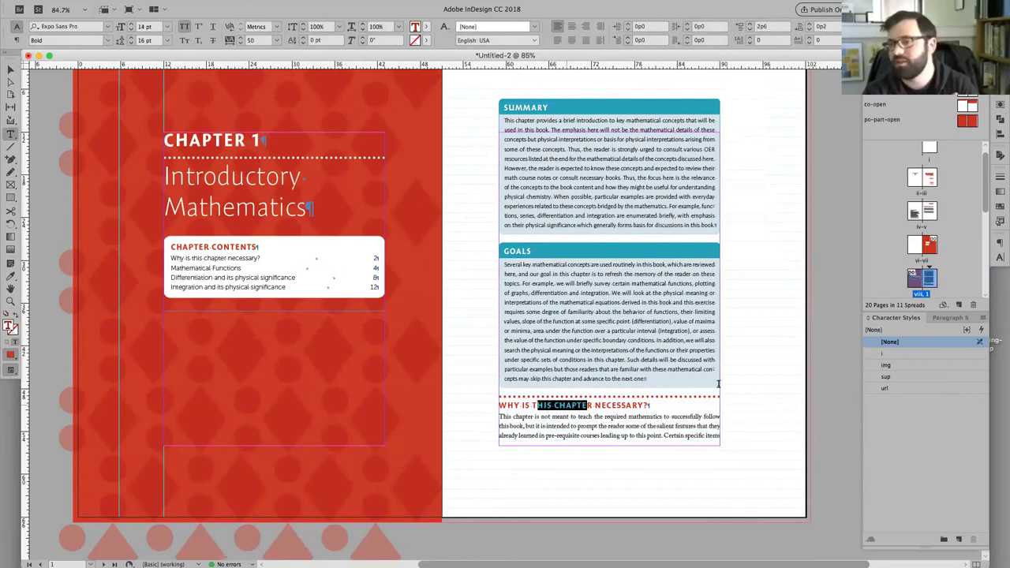
left_click(951, 317)
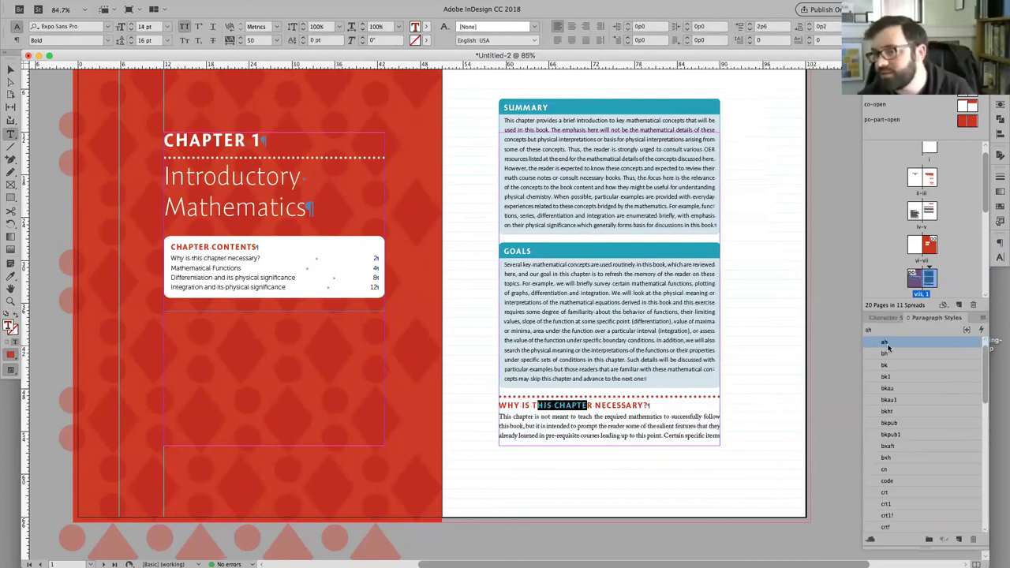
left_click(786, 406)
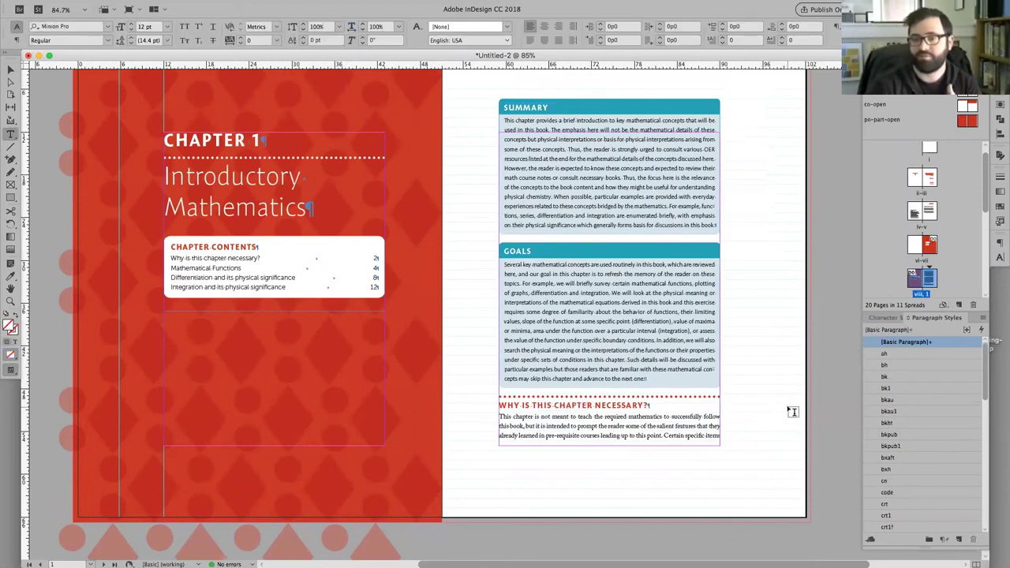
Scroll through the spreads and reselect the Why heading to confirm it uses ah.
scroll(781, 402, "down", 5)
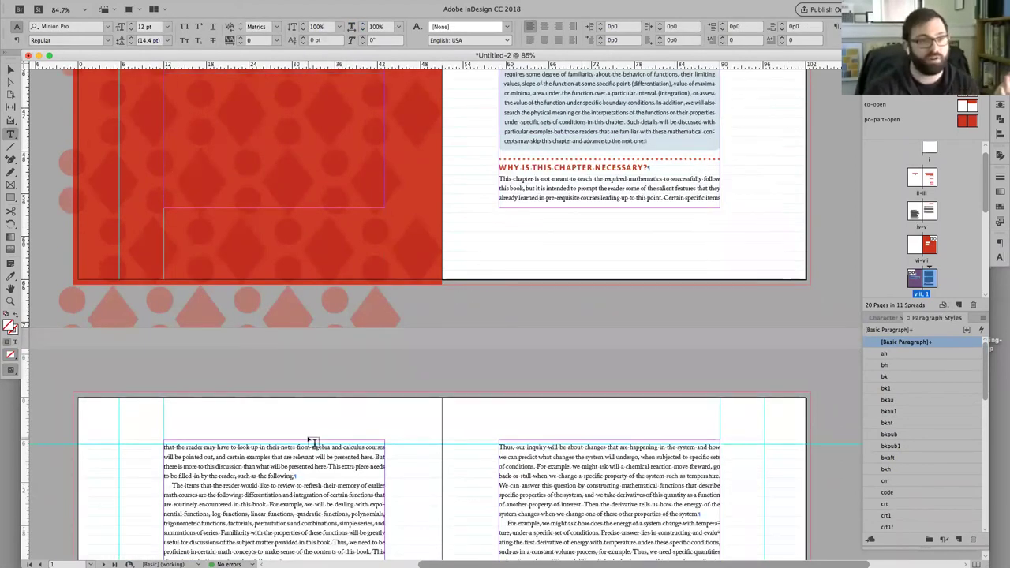
scroll(315, 442, "down", 10)
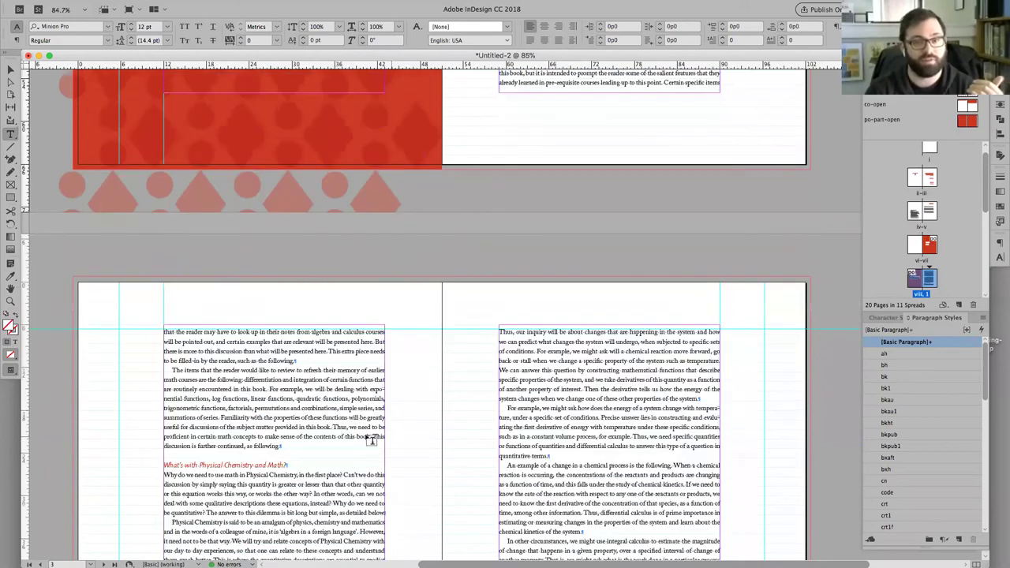
scroll(396, 441, "down", 5)
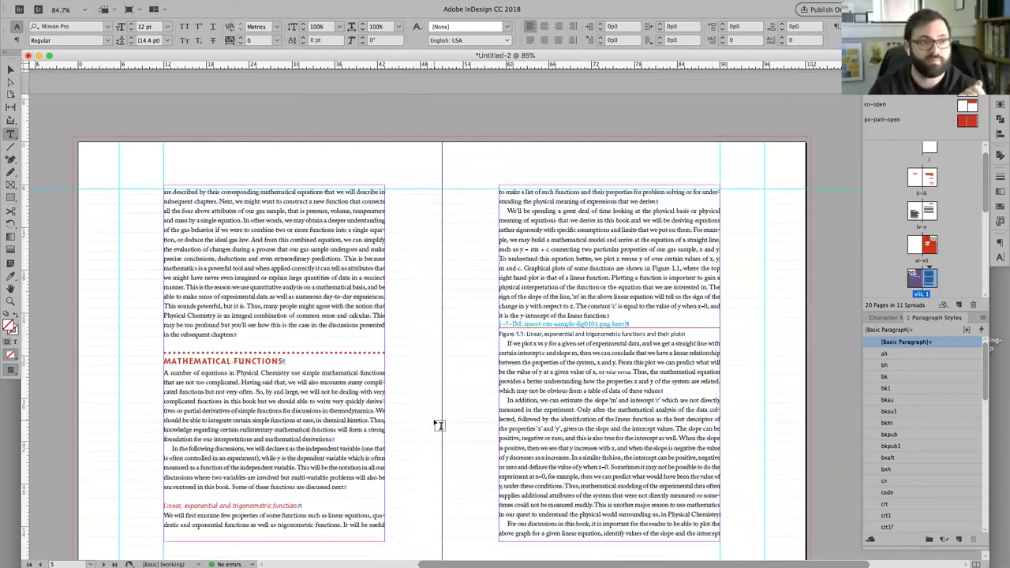
scroll(453, 408, "up", 8)
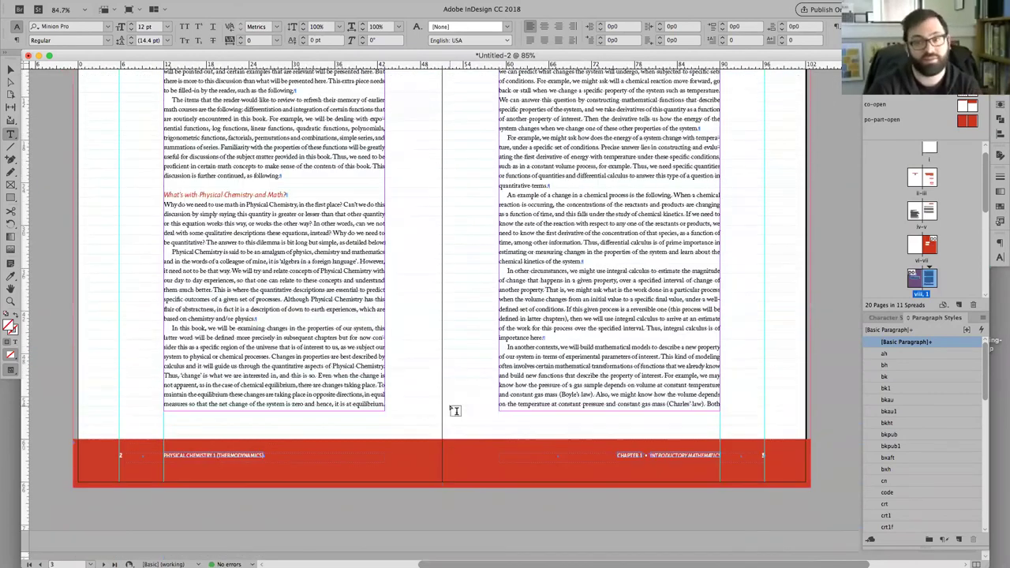
scroll(566, 296, "up", 4)
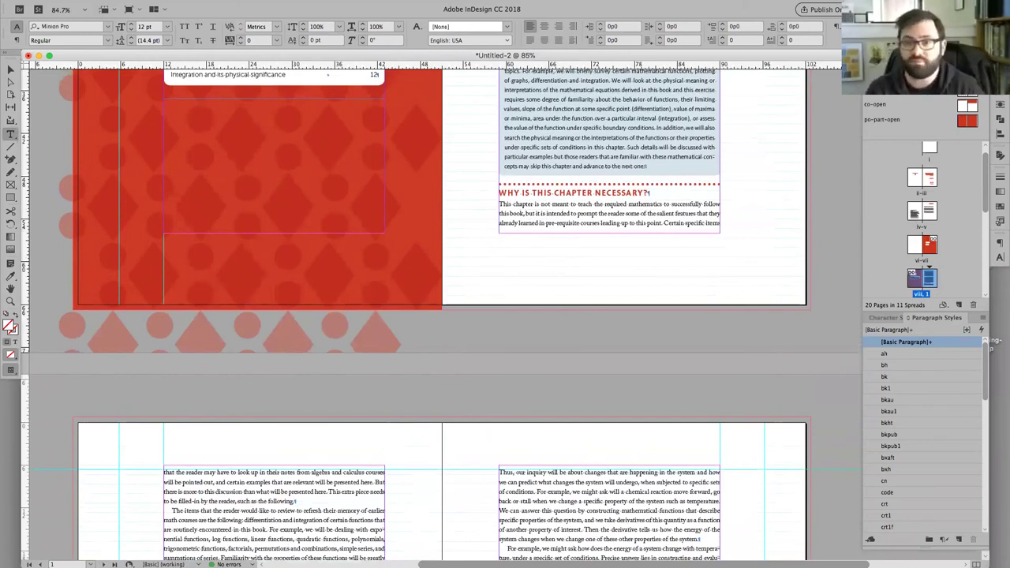
left_click(545, 182)
triple_click(545, 187)
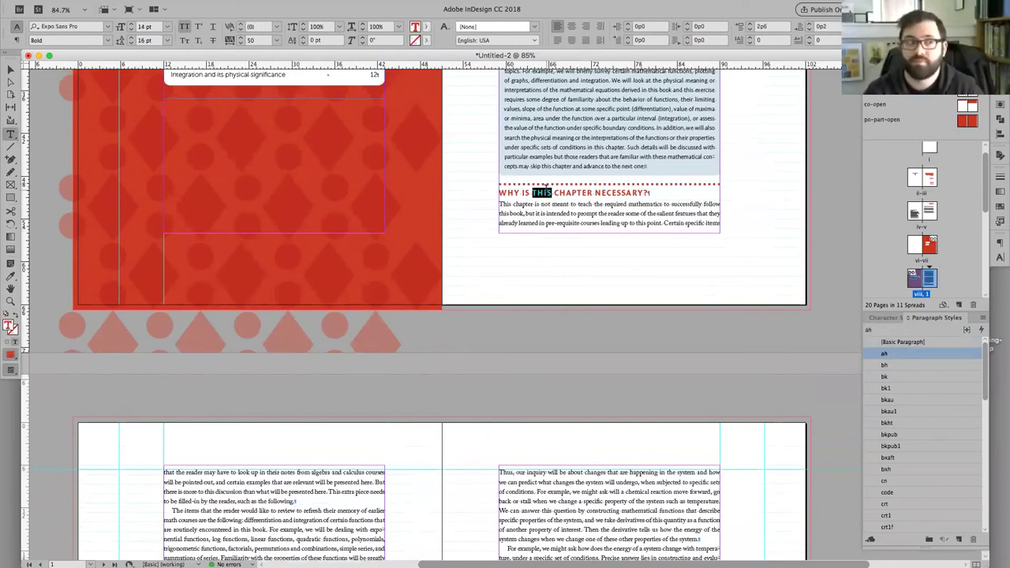
left_click(525, 192)
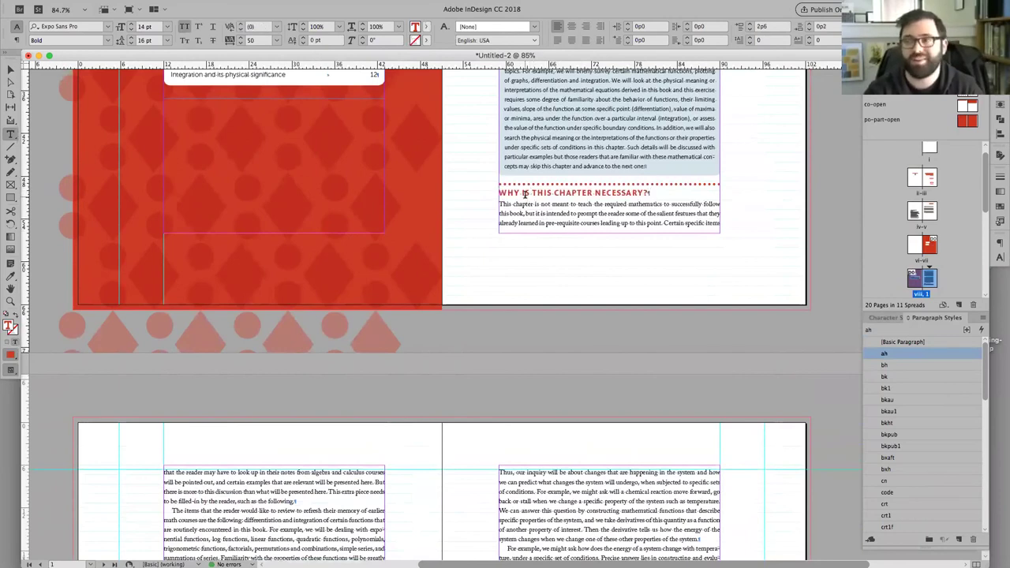
left_click_drag(519, 193, 597, 193)
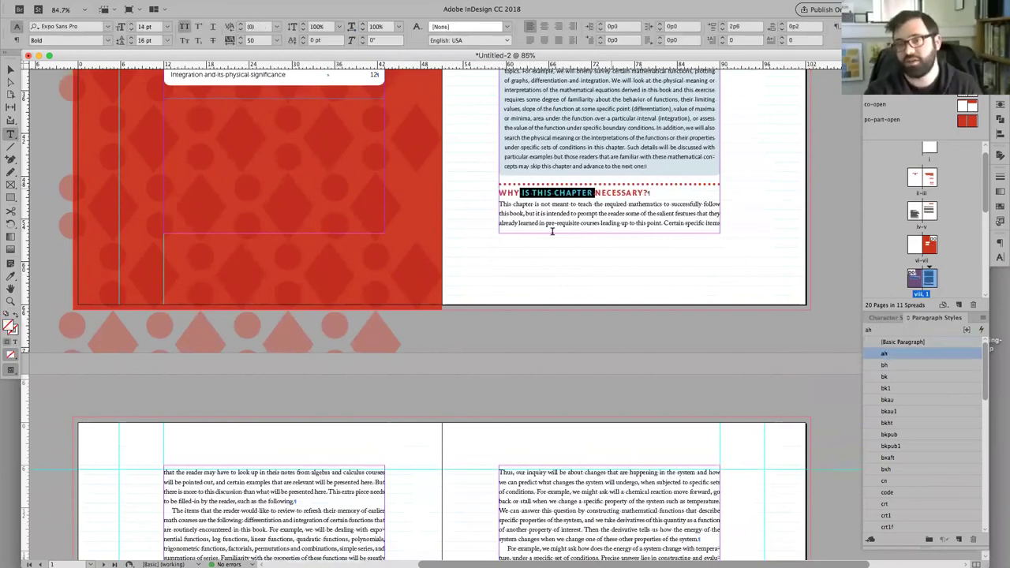
left_click(550, 239)
Scroll to pages 4–5 and select the MATHEMATICAL FUNCTIONS heading to check its ah style.
scroll(550, 243, "down", 15)
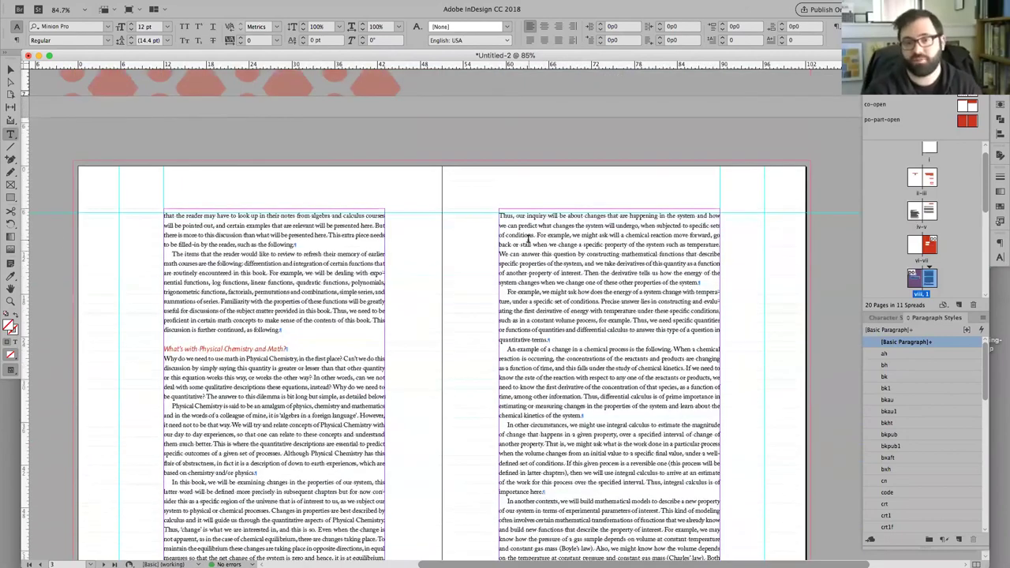
scroll(524, 239, "down", 10)
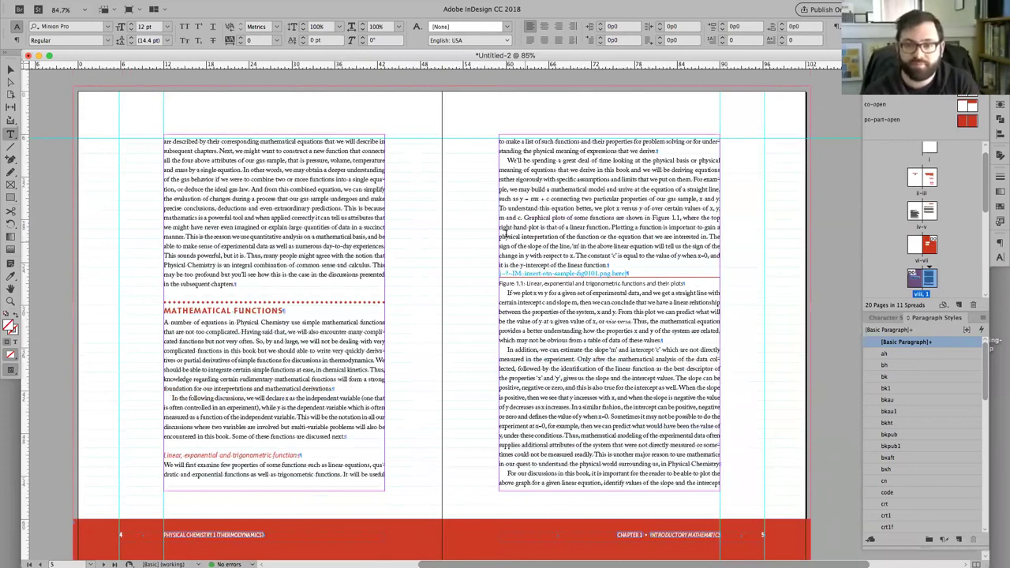
triple_click(265, 313)
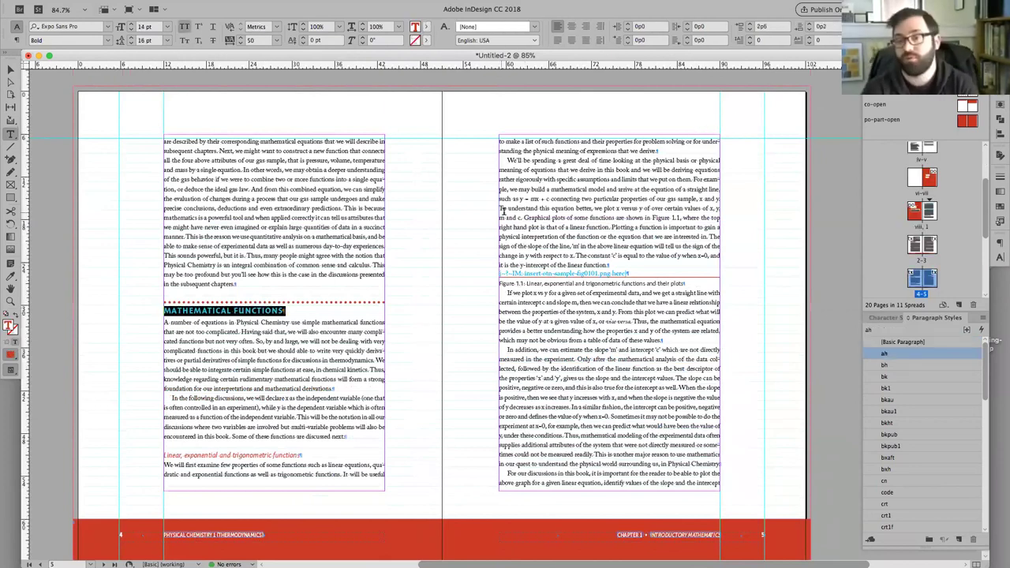
left_click(461, 237)
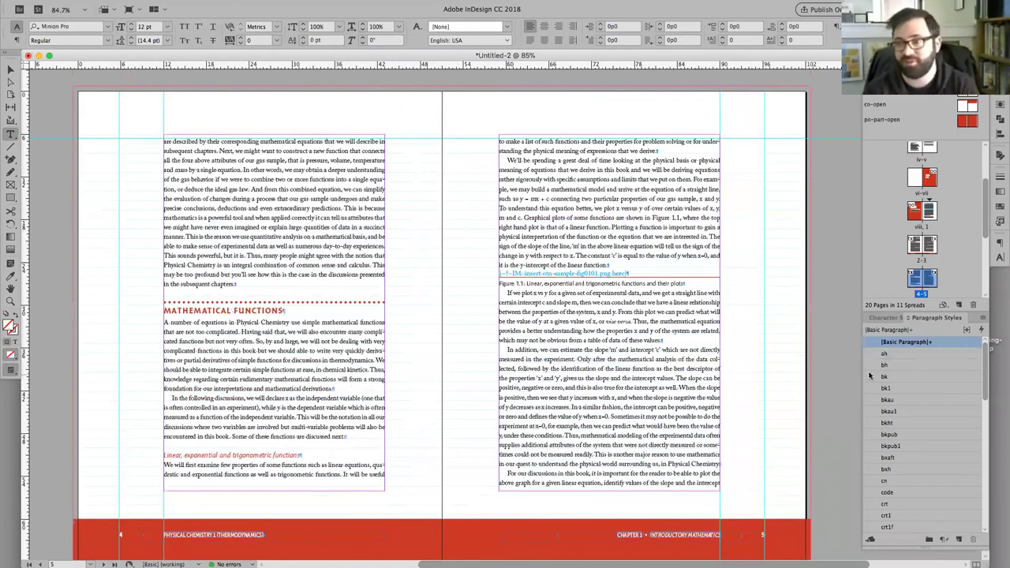
Set the ah paragraph style's Keep Options to Start Paragraph On Next Page.
right_click(885, 357)
left_click(868, 361)
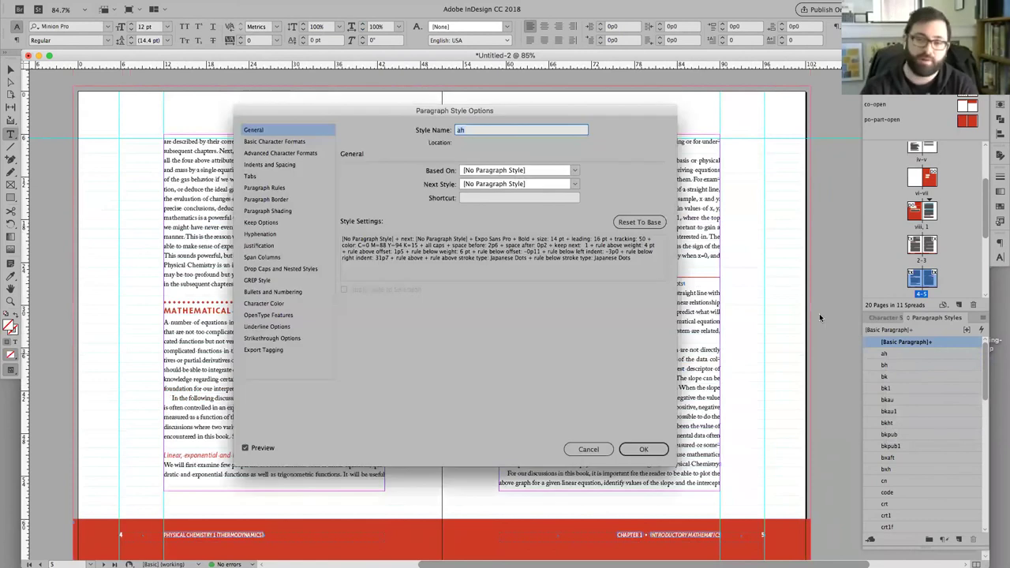
left_click(272, 226)
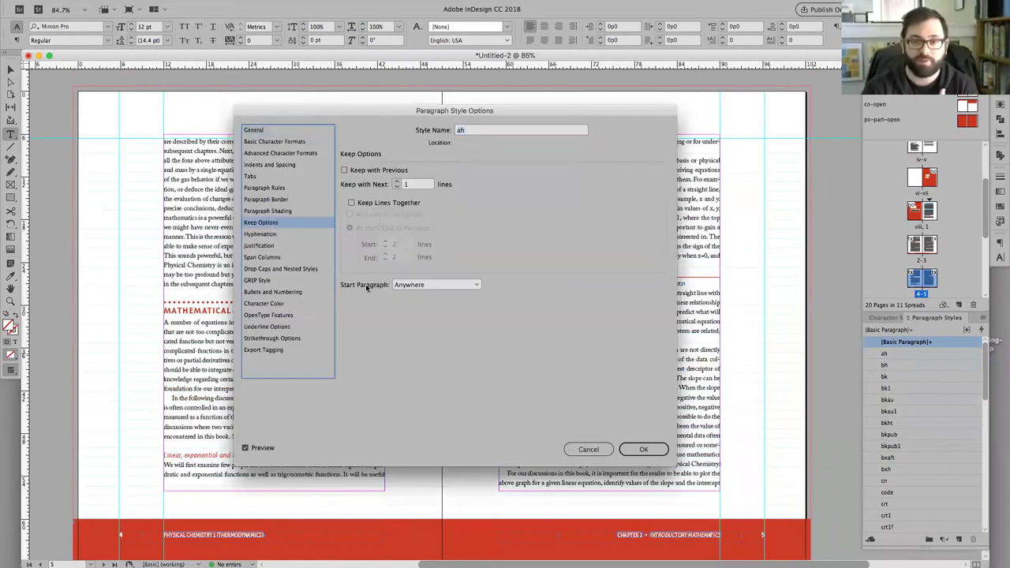
left_click(455, 286)
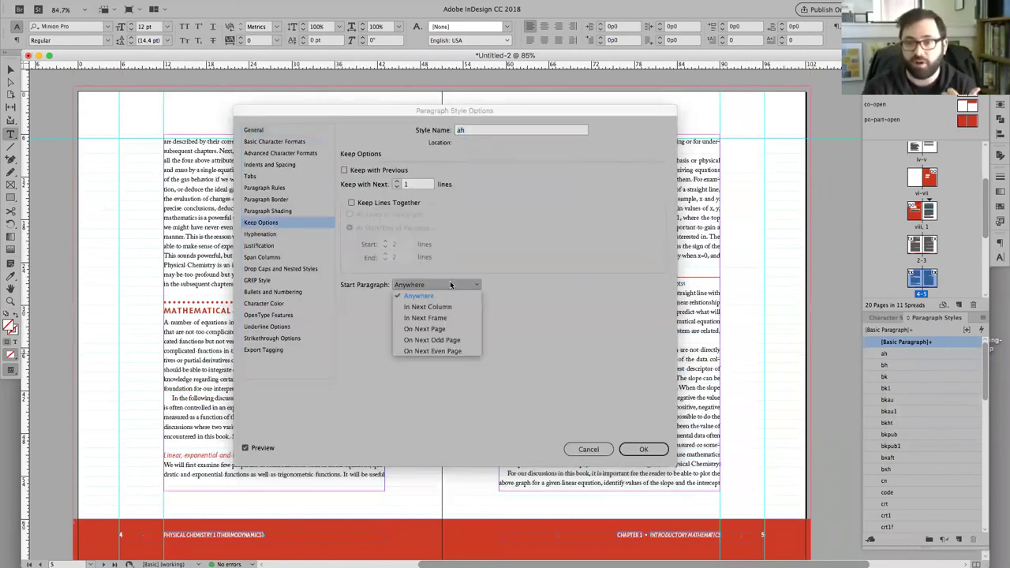
left_click(643, 449)
Inspect the reflowed headings and bring the pages 2–3 spread back into view.
scroll(667, 320, "right", 3)
scroll(667, 319, "down", 10)
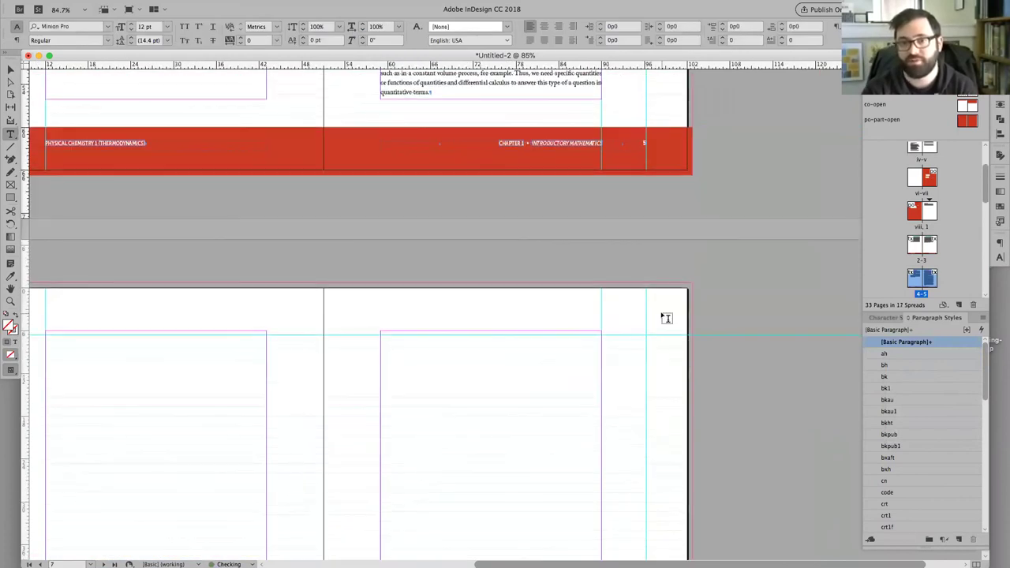
scroll(670, 317, "up", 7)
scroll(672, 316, "up", 7)
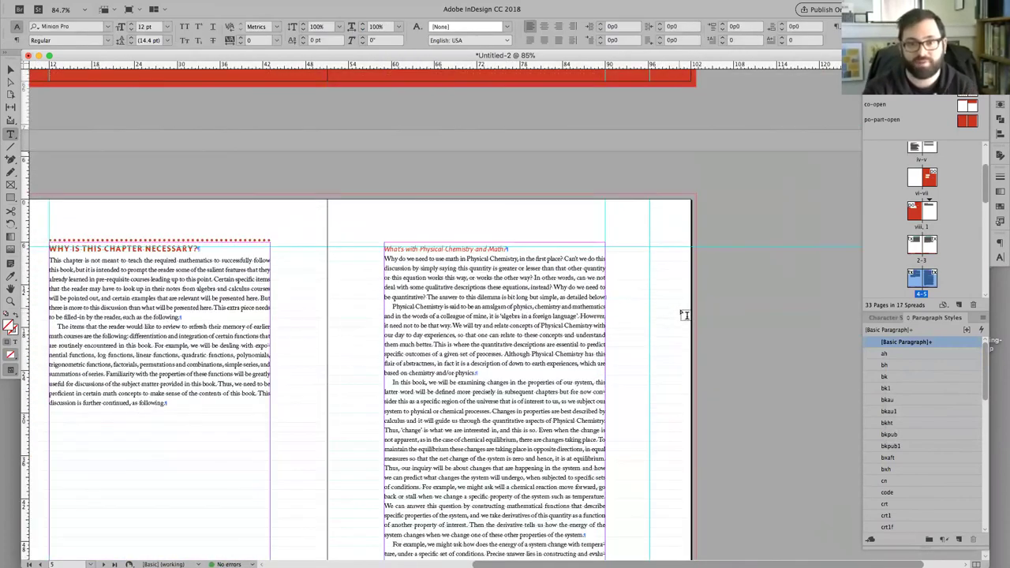
left_click_drag(502, 249, 470, 249)
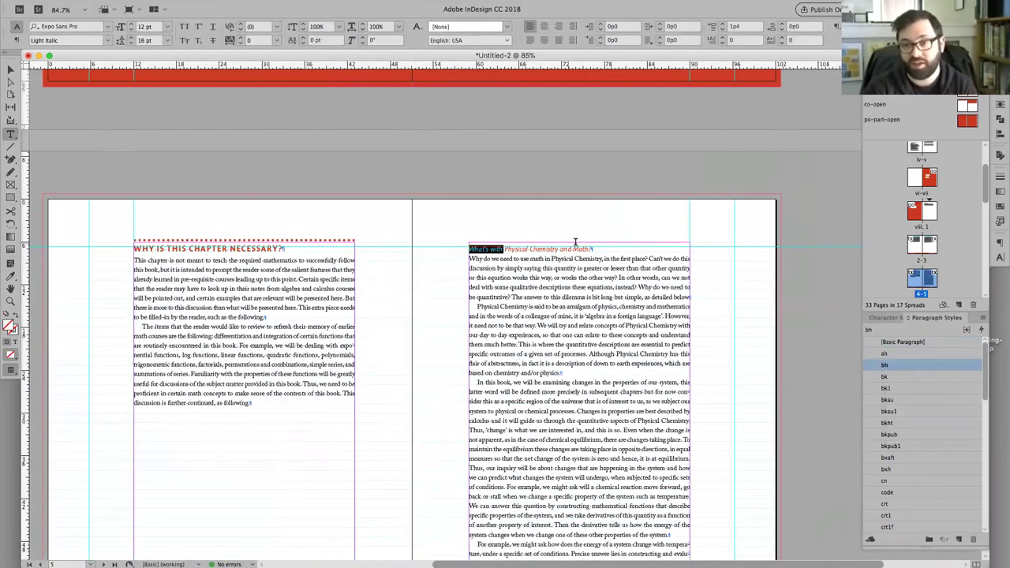
left_click(254, 249)
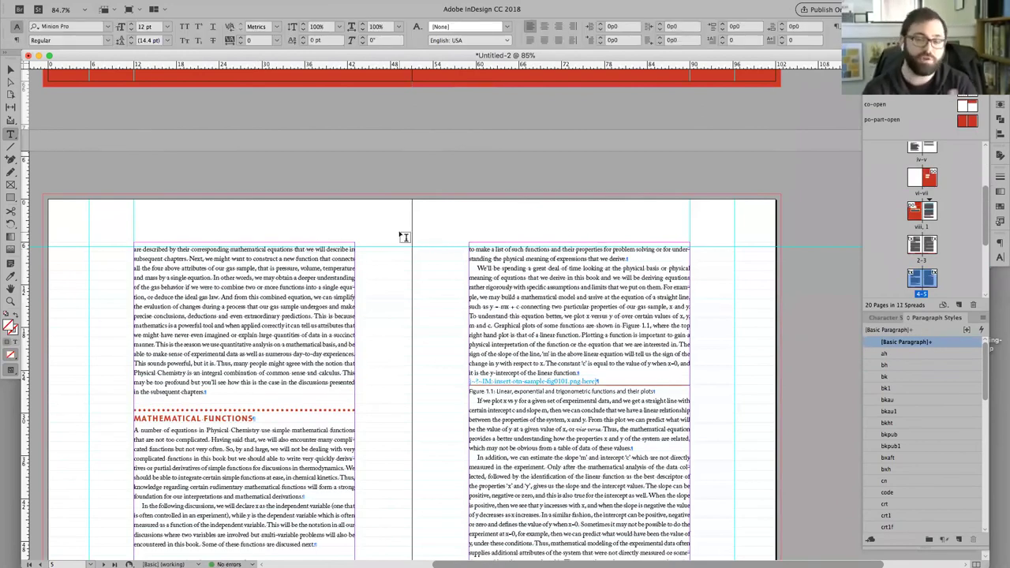
key("shift+Page_Up")
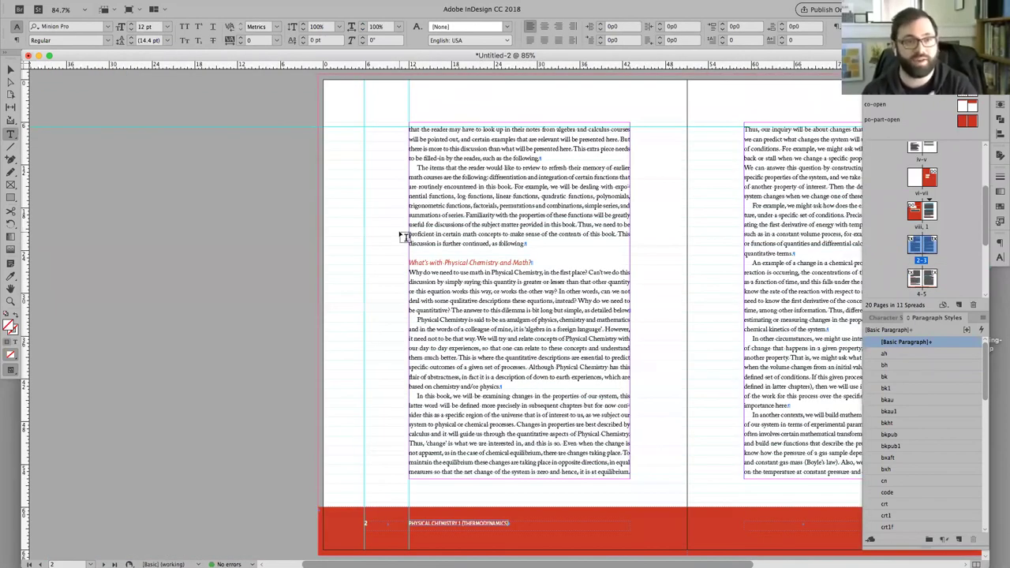
Navigate up to the Chapter 1 opener spread showing Summary, Goals and the Why section.
left_click(624, 263)
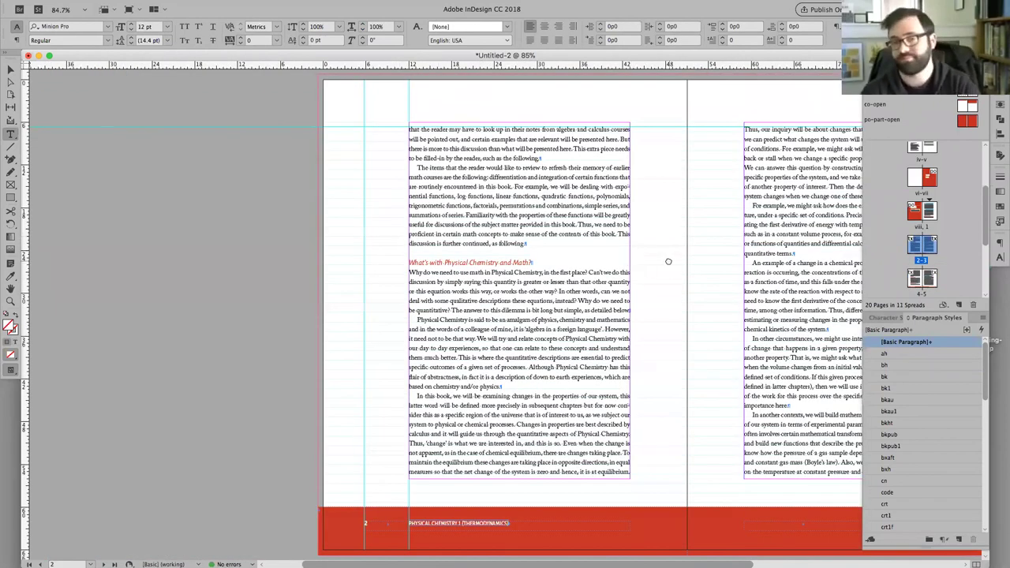
left_click_drag(668, 262, 422, 224)
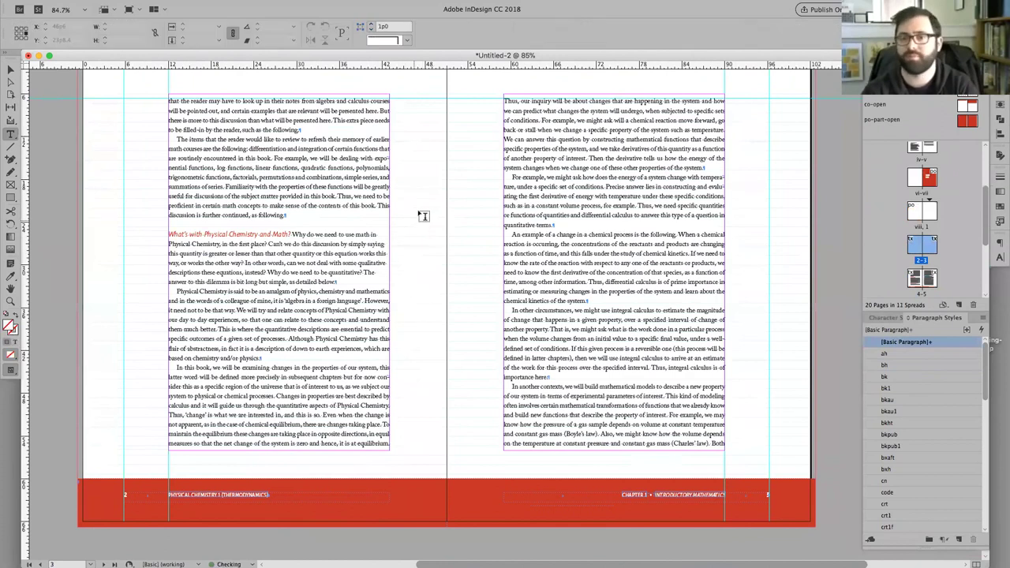
scroll(397, 289, "up", 5)
scroll(394, 326, "up", 3)
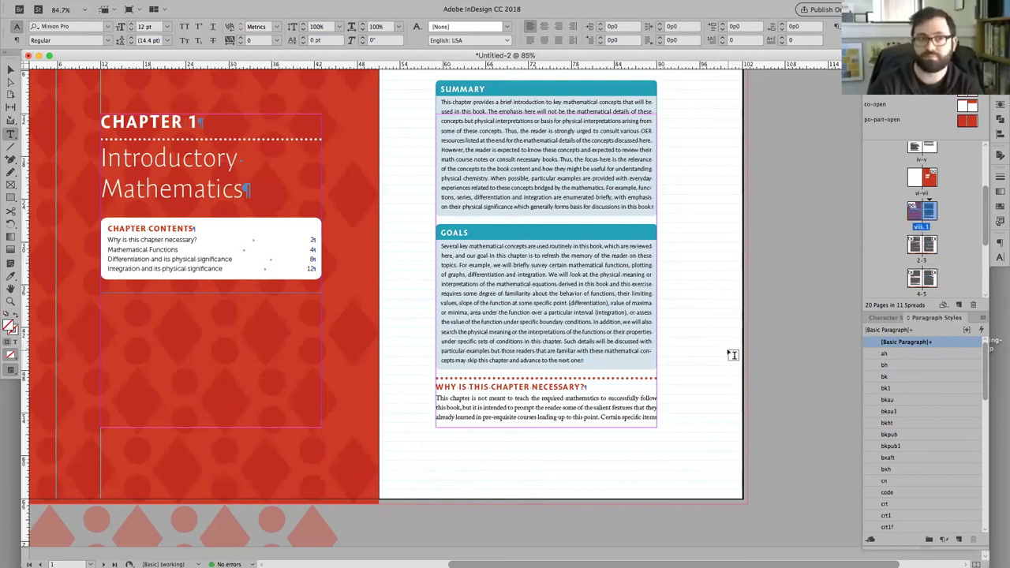
scroll(788, 421, "up", 1)
left_click_drag(788, 422, 813, 386)
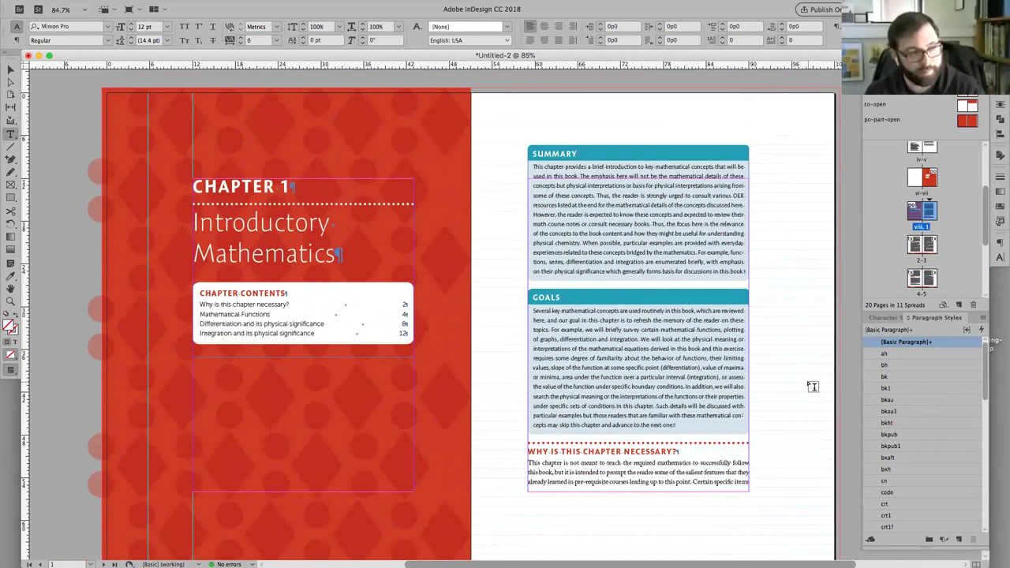
scroll(797, 371, "down", 3)
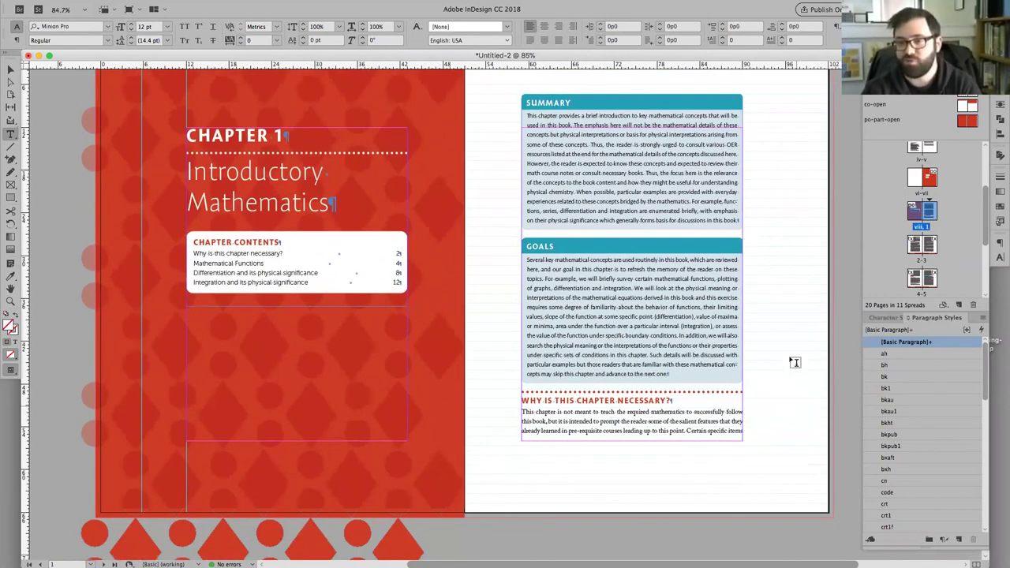